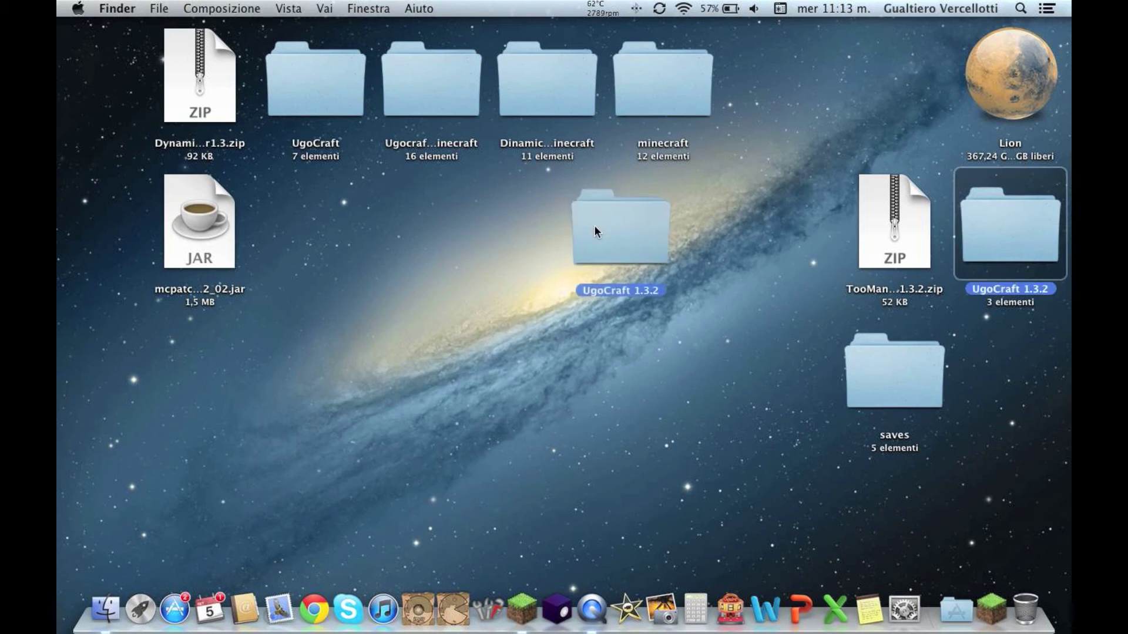
pyautogui.click(456, 321)
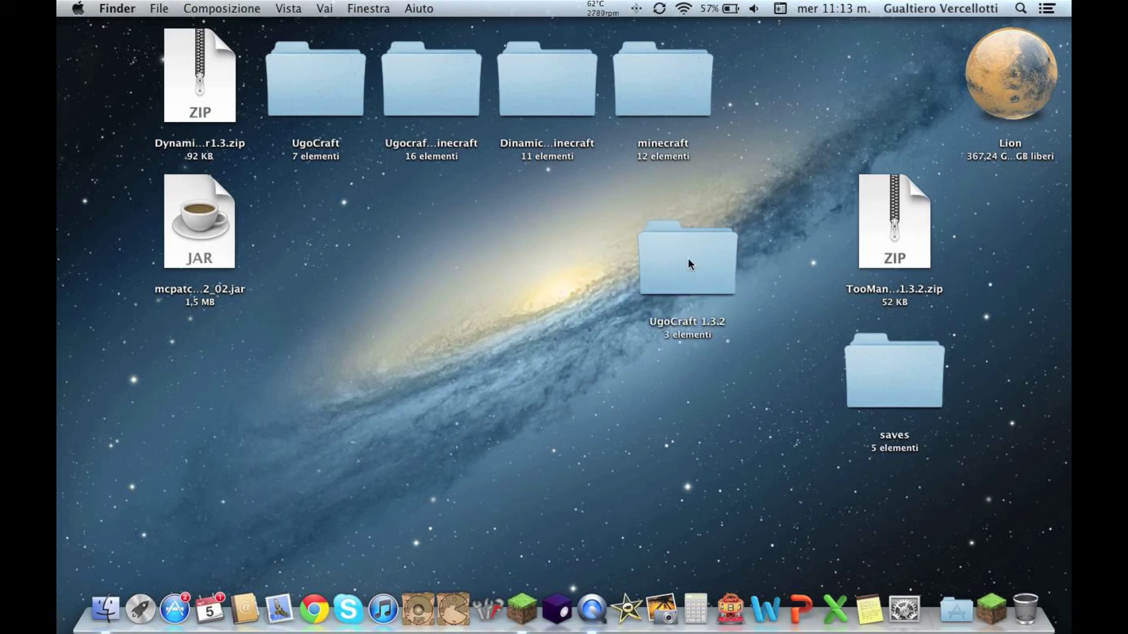
pyautogui.click(711, 270)
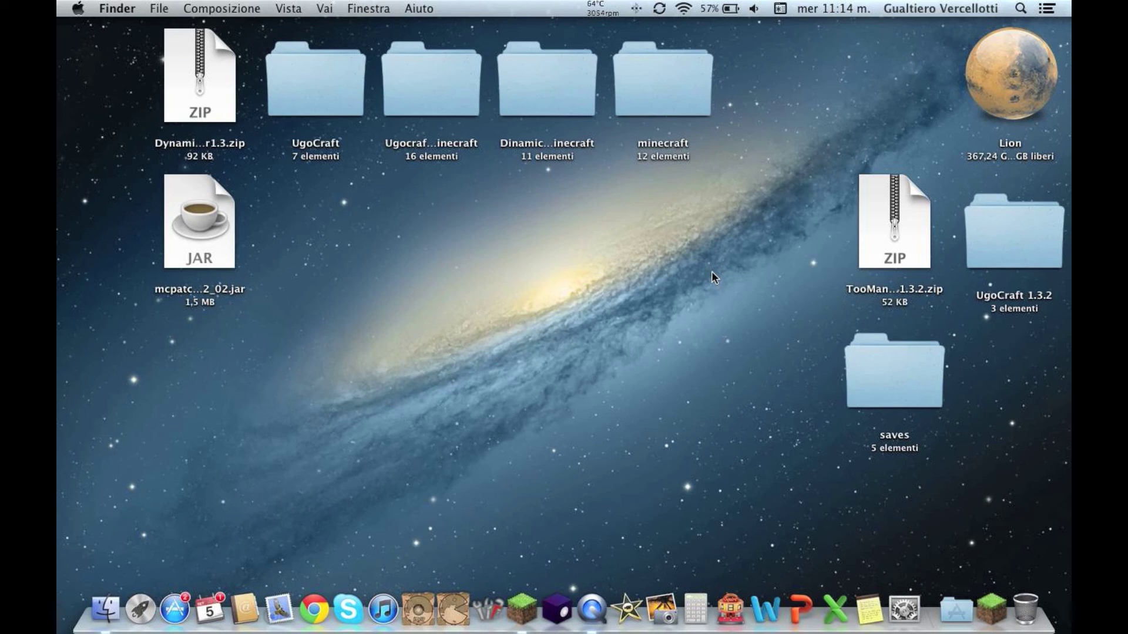
# Step: Launch Minecraft and start the game from the launcher, letting it download the updated packages
pyautogui.click(992, 608)
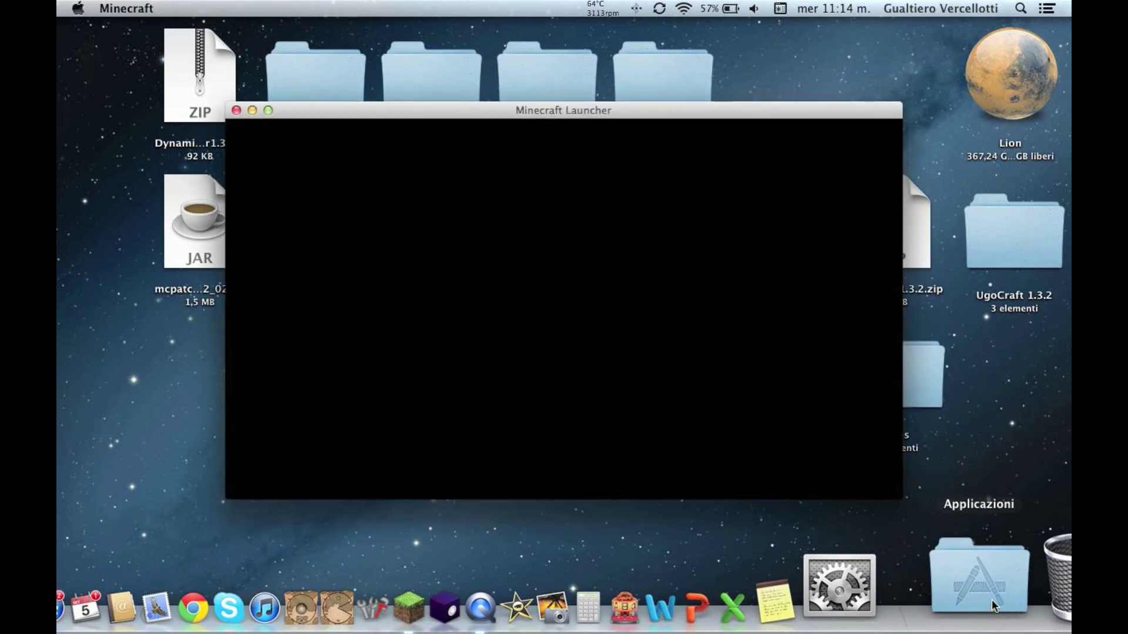
pyautogui.click(821, 440)
pyautogui.click(566, 295)
pyautogui.click(743, 353)
pyautogui.click(834, 465)
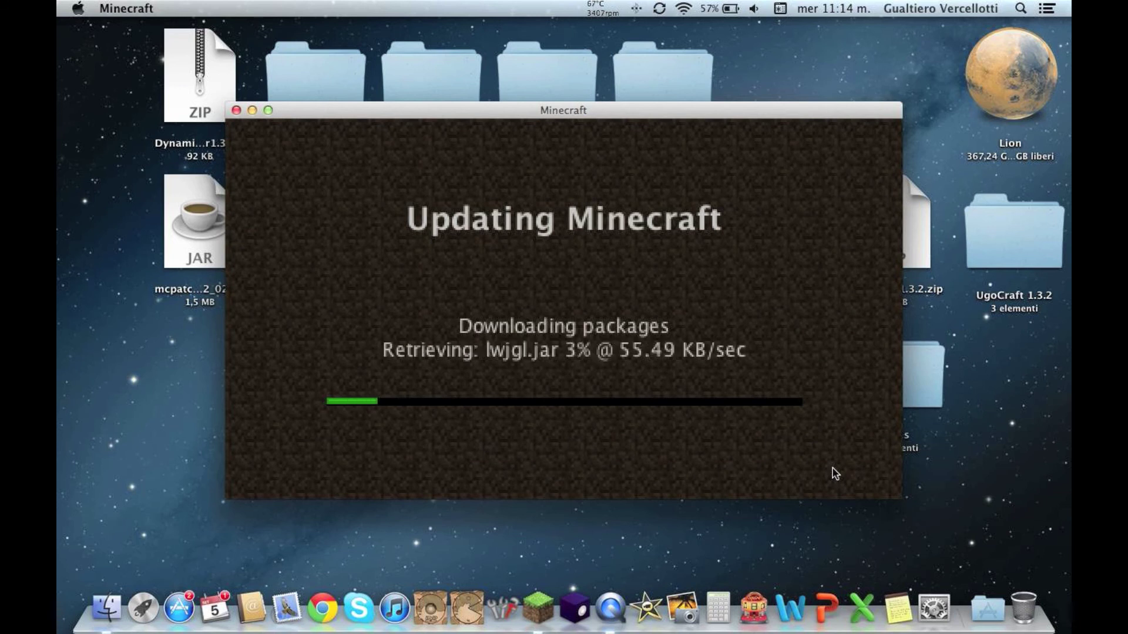
pyautogui.click(320, 611)
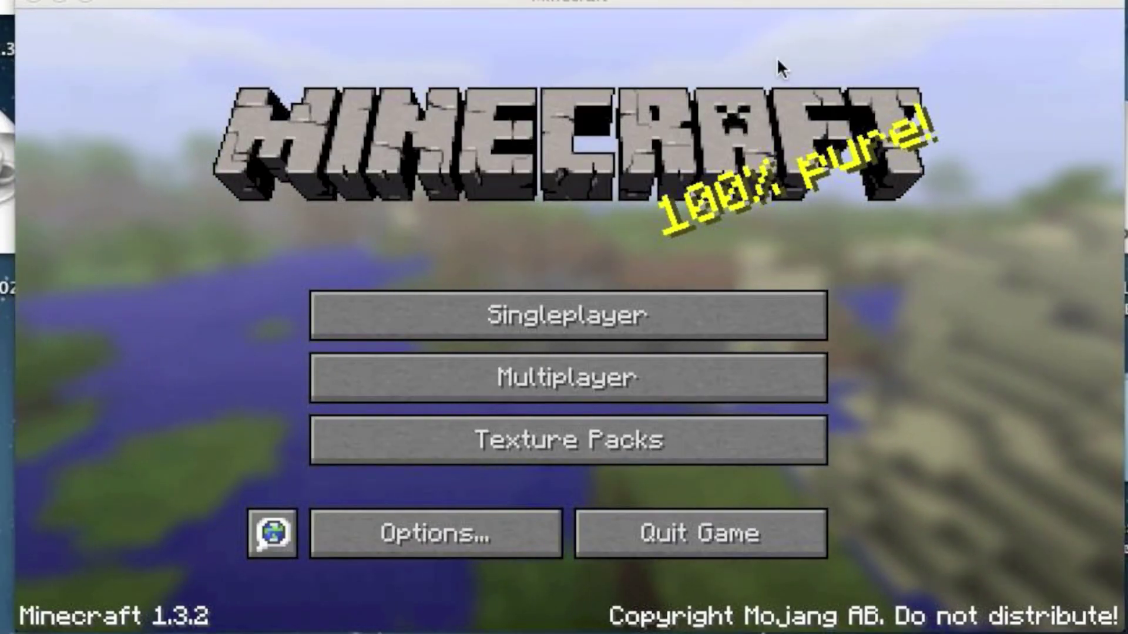
# Step: View the singleplayer world list, then quit the game from the title screen
pyautogui.click(565, 315)
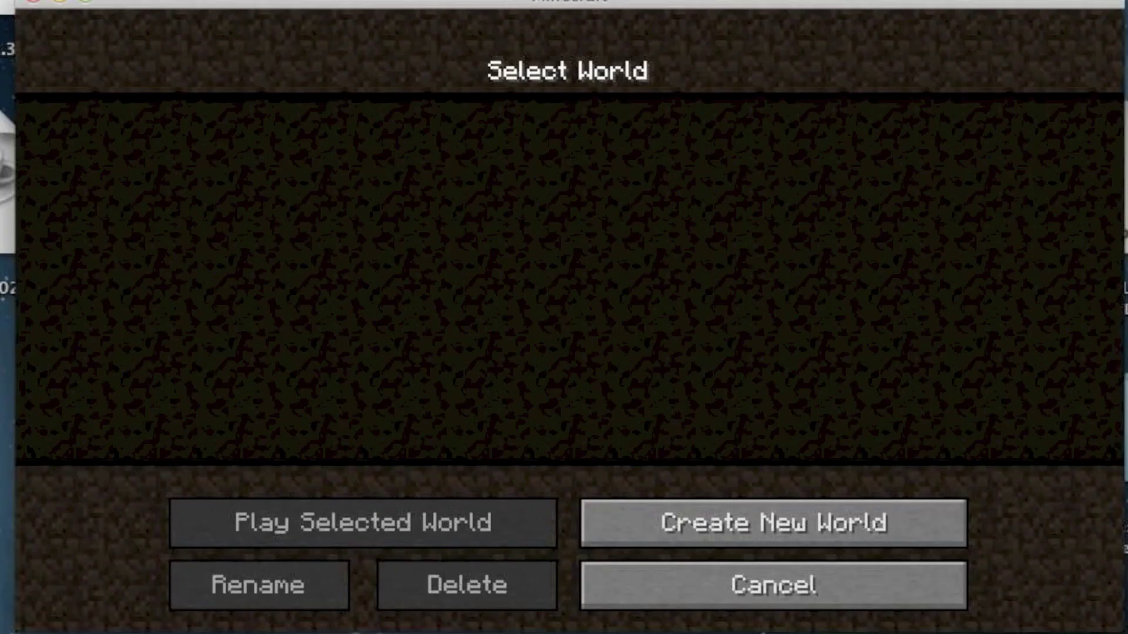
pyautogui.click(703, 569)
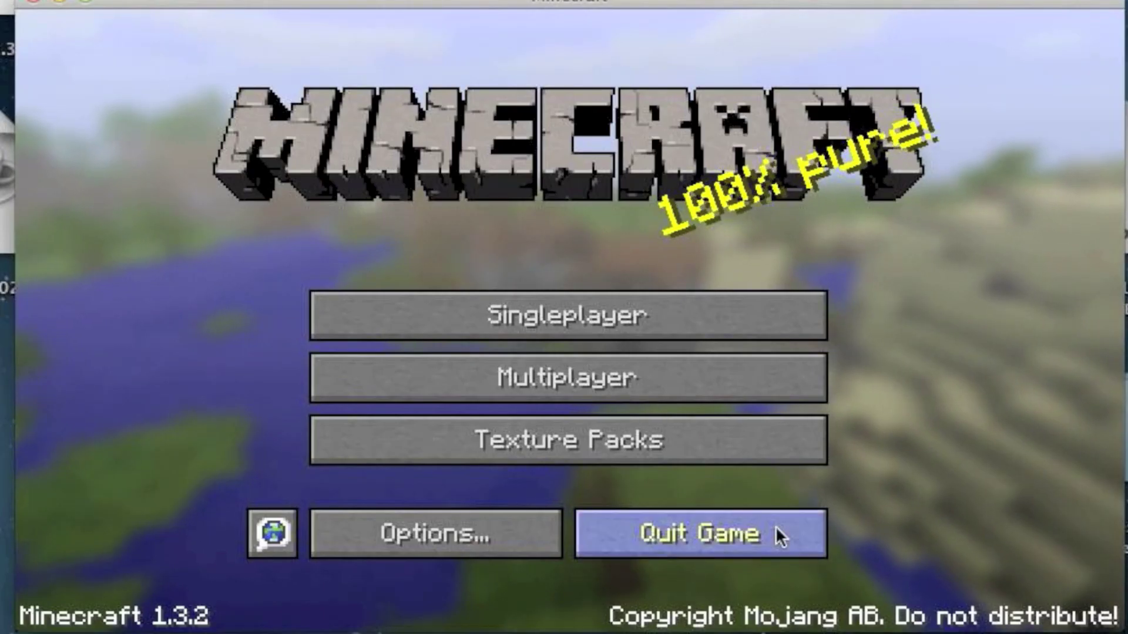
pyautogui.click(711, 541)
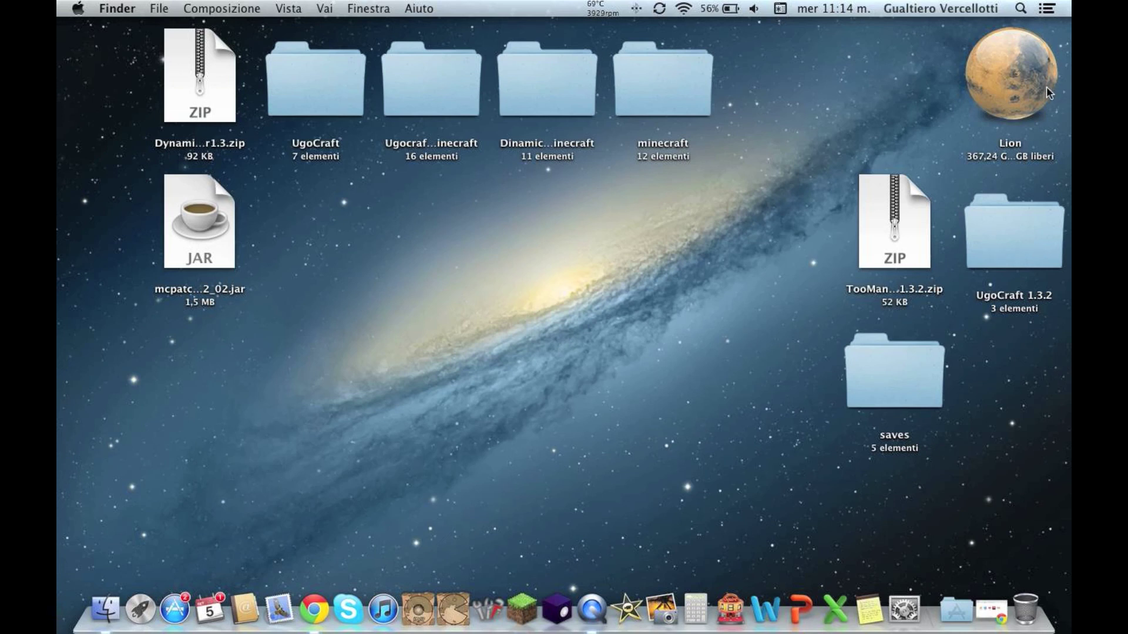
# Step: Go directly to the Libreria folder in the home directory by its path
pyautogui.click(326, 7)
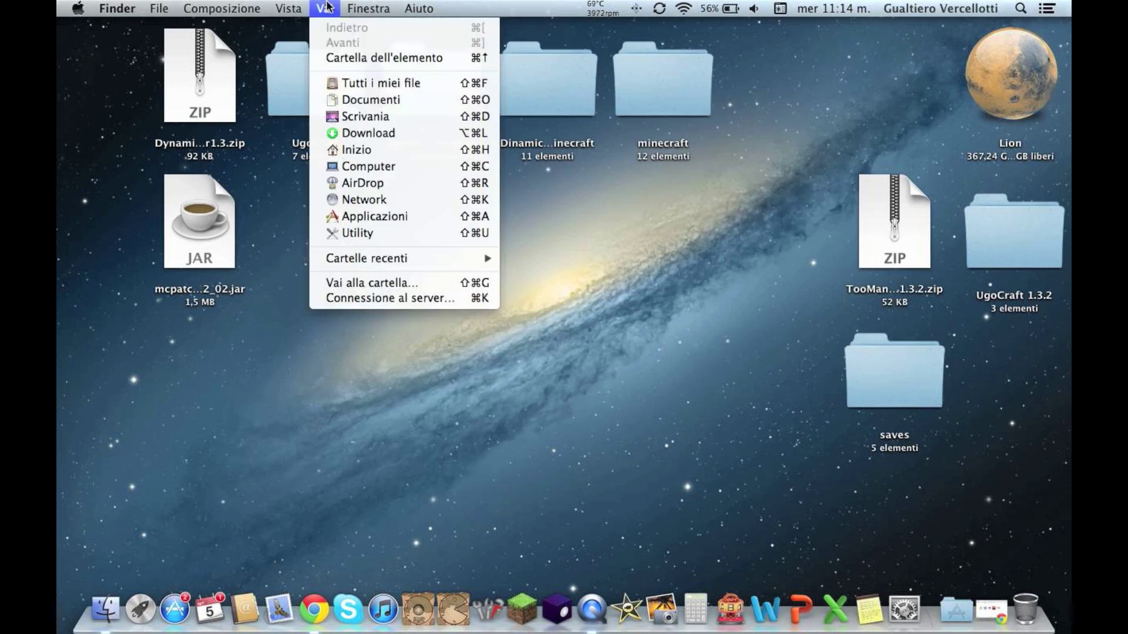
pyautogui.click(380, 281)
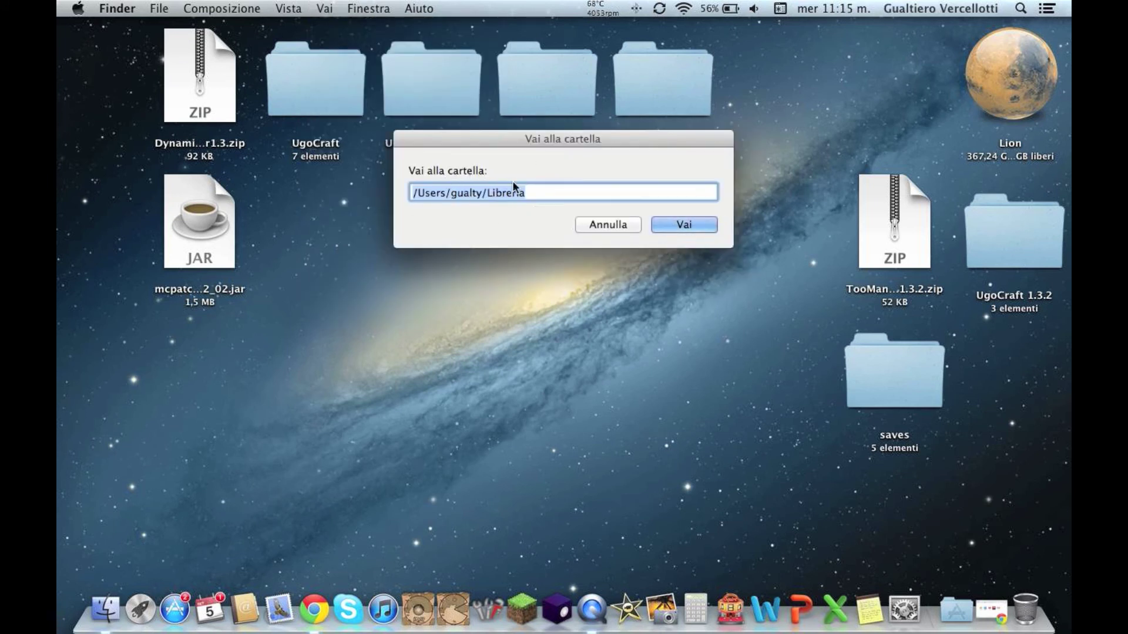
pyautogui.click(546, 185)
pyautogui.click(694, 221)
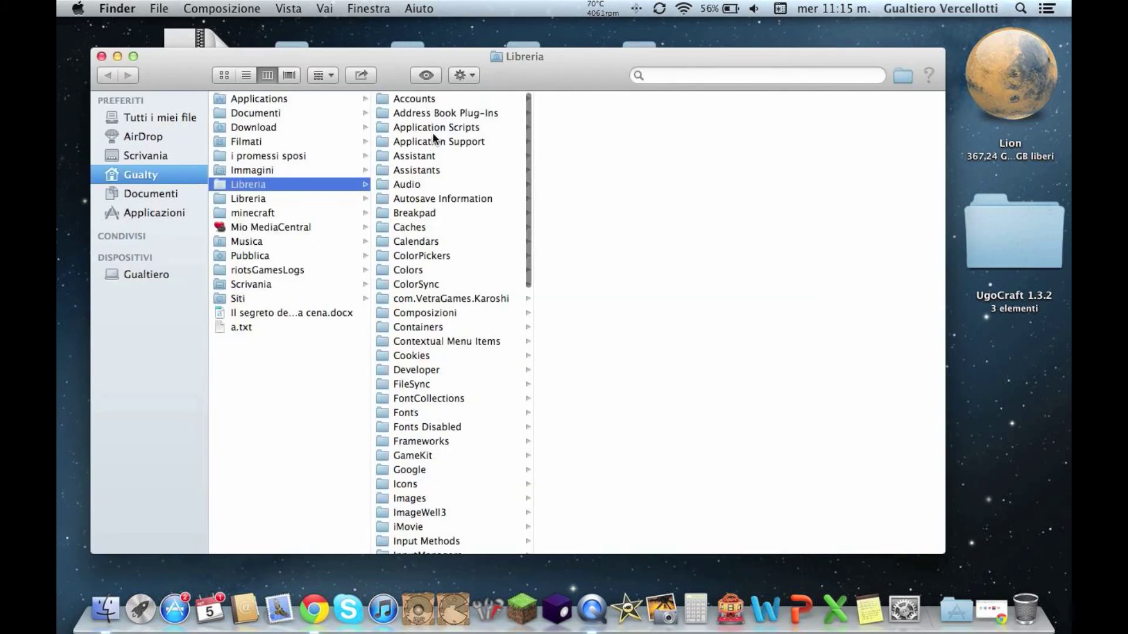
# Step: Open the bin folder of minecraft inside Application Support
pyautogui.click(432, 136)
pyautogui.scroll(-5, 632, 209)
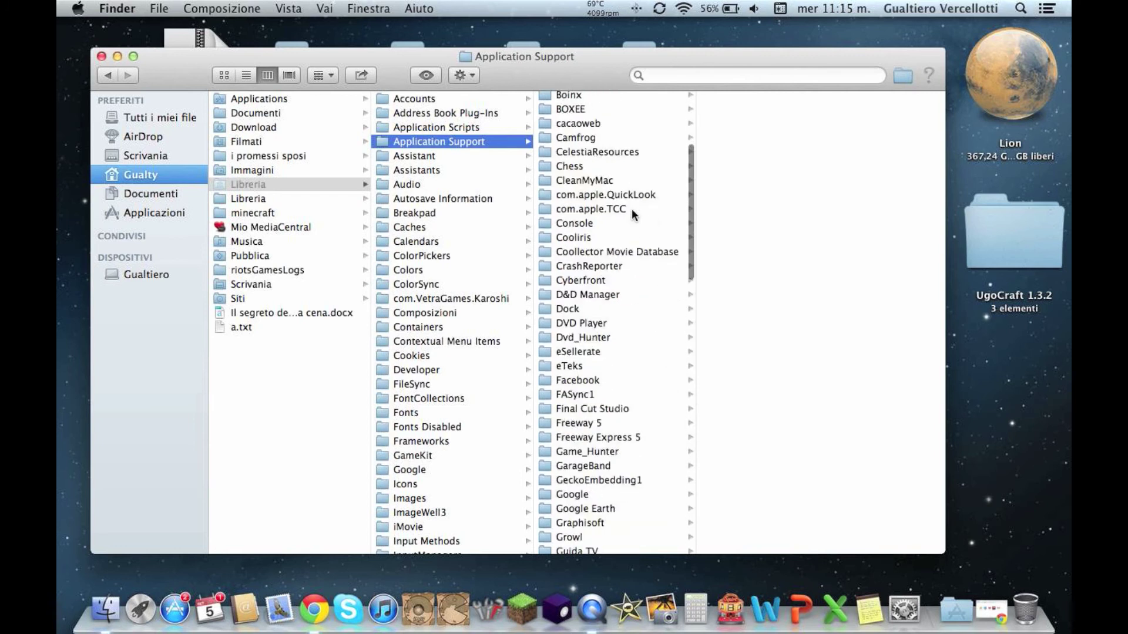
pyautogui.scroll(-5, 632, 211)
pyautogui.scroll(-5, 632, 211)
pyautogui.scroll(-5, 632, 210)
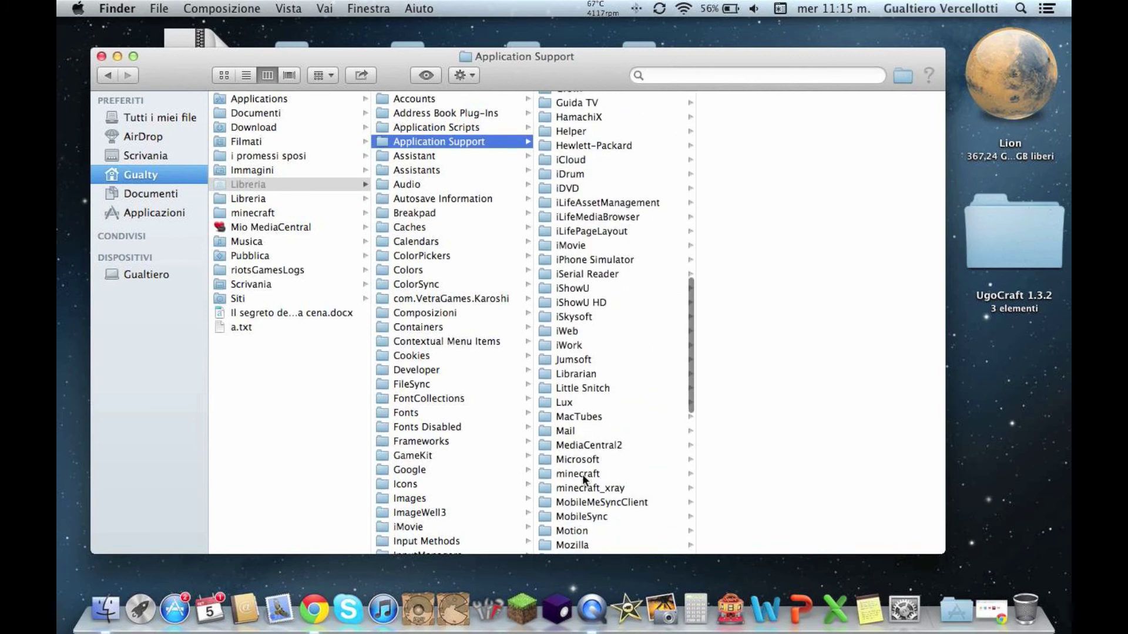
pyautogui.click(582, 474)
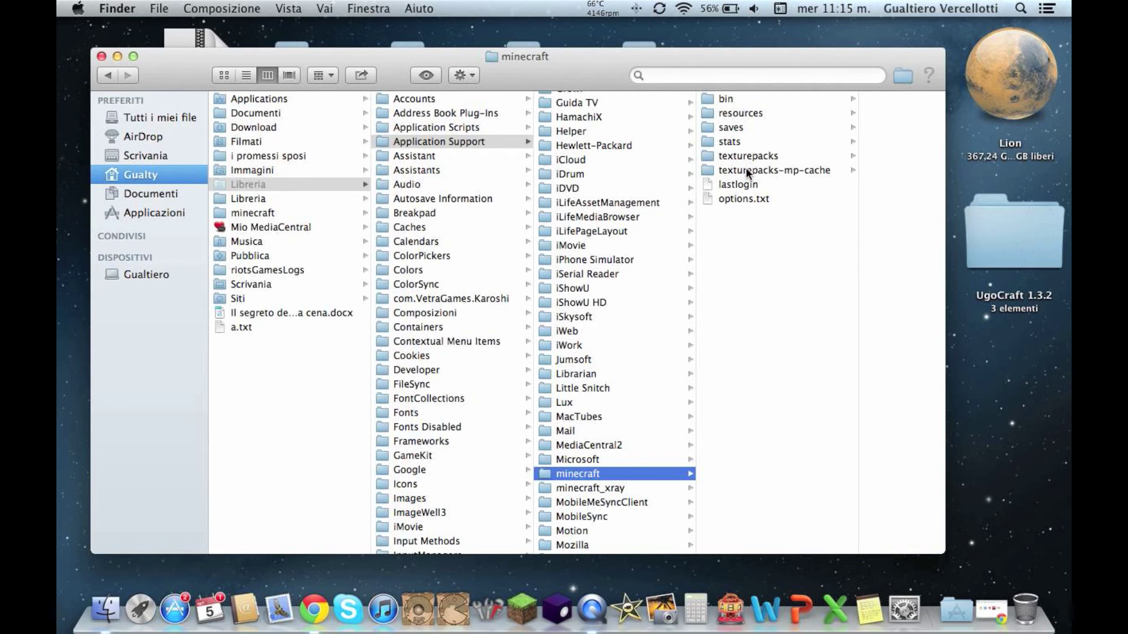
pyautogui.click(719, 99)
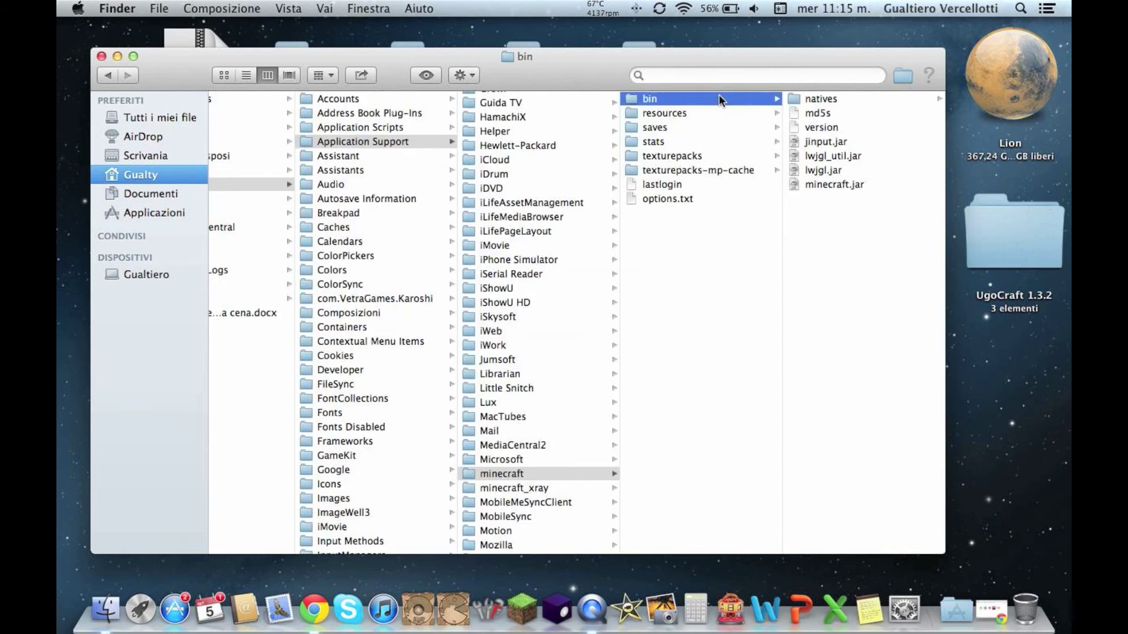
# Step: Open minecraft.jar from the bin folder with Springy and browse its class files
pyautogui.click(822, 184)
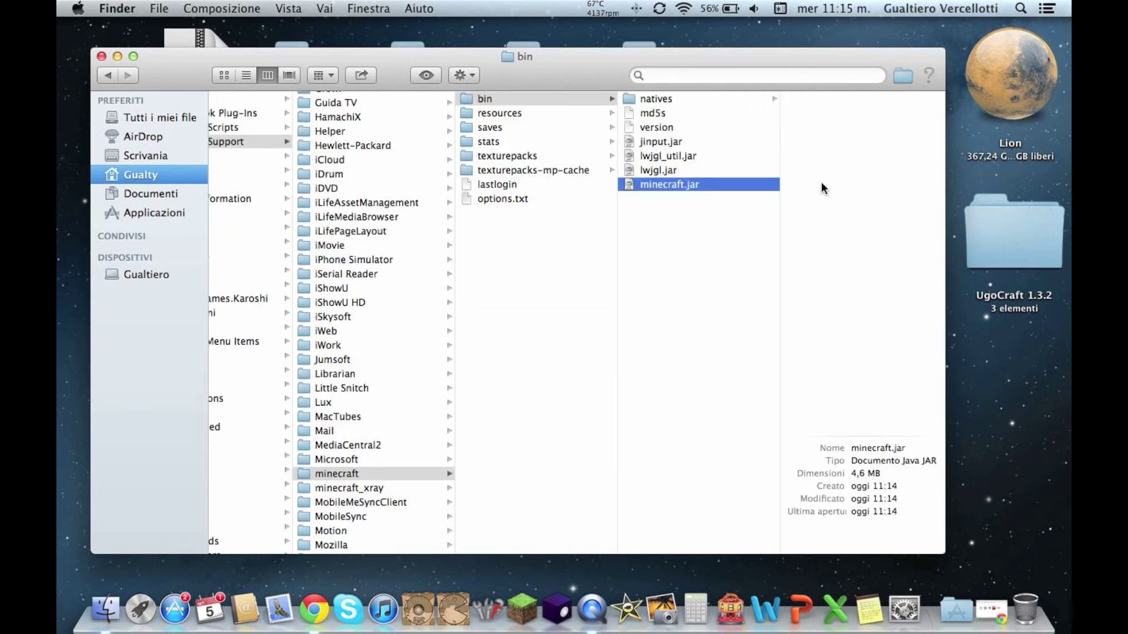
pyautogui.rightClick(672, 187)
pyautogui.moveTo(711, 208)
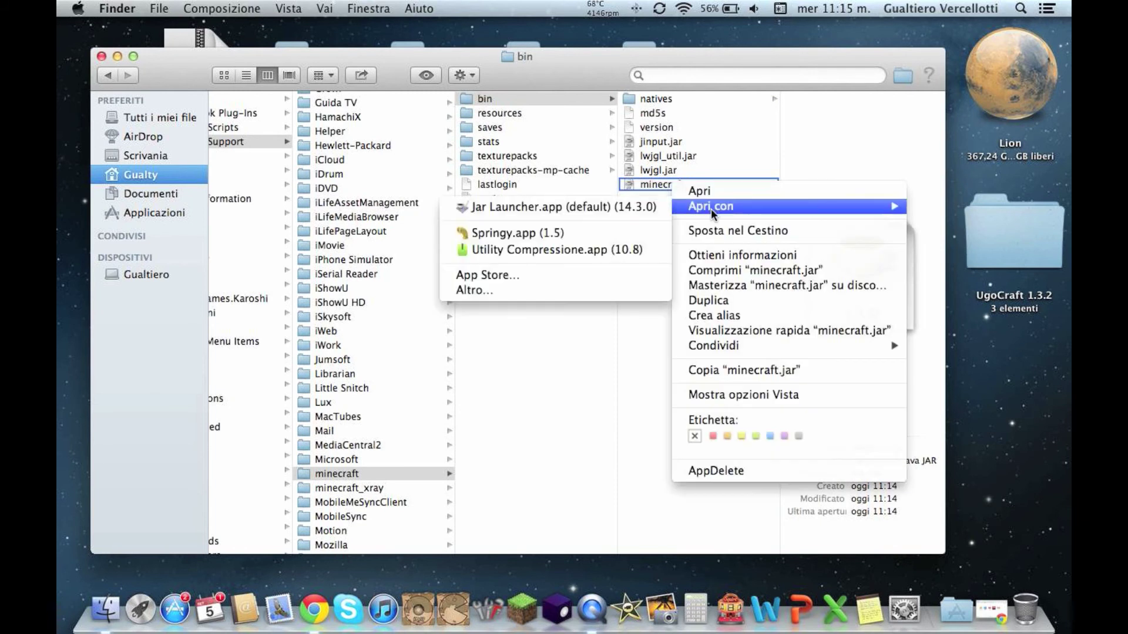
pyautogui.click(566, 235)
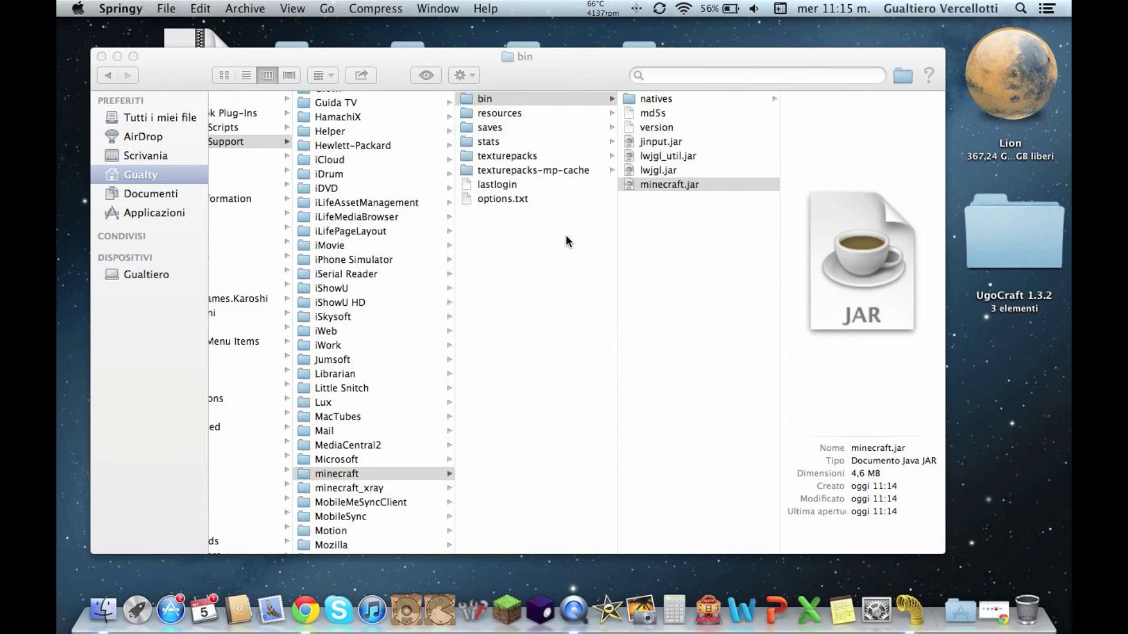
pyautogui.moveTo(481, 183); pyautogui.dragTo(618, 168)
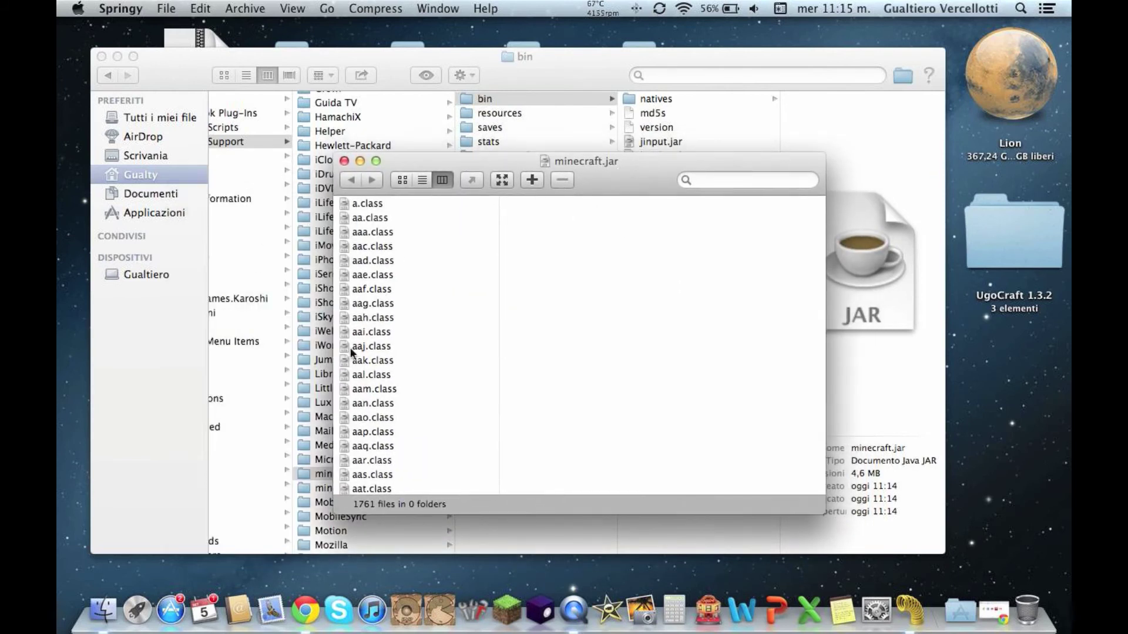
pyautogui.scroll(-2, 397, 323)
pyautogui.scroll(2, 398, 327)
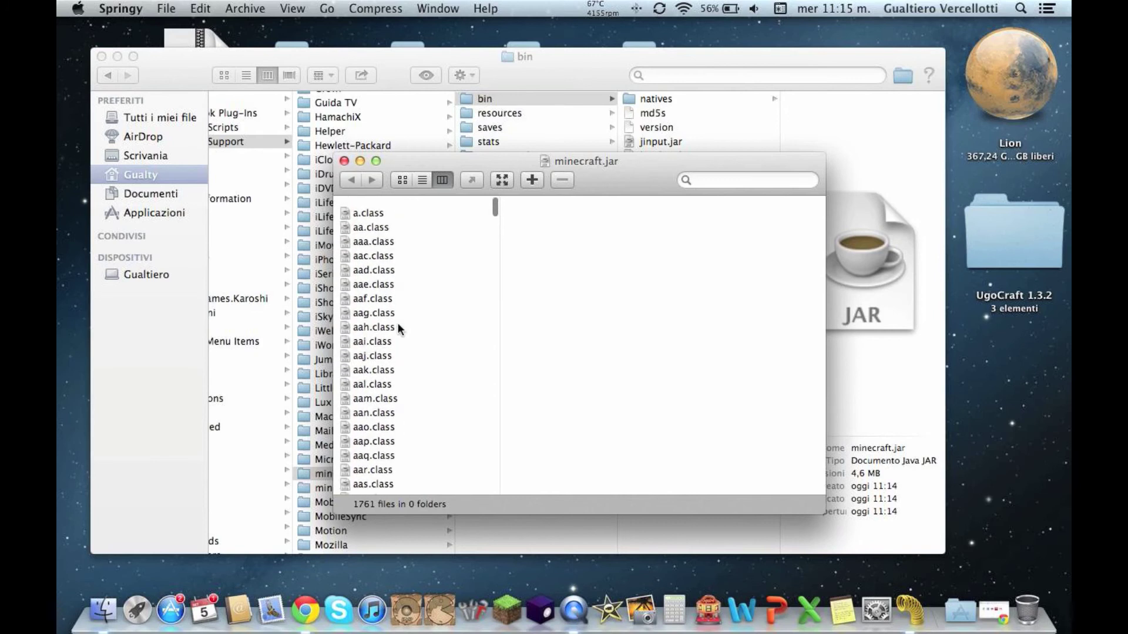
# Step: Search minecraft.jar for "meta" to delete the META-INF folder from the archive, and clear the search
pyautogui.click(767, 181)
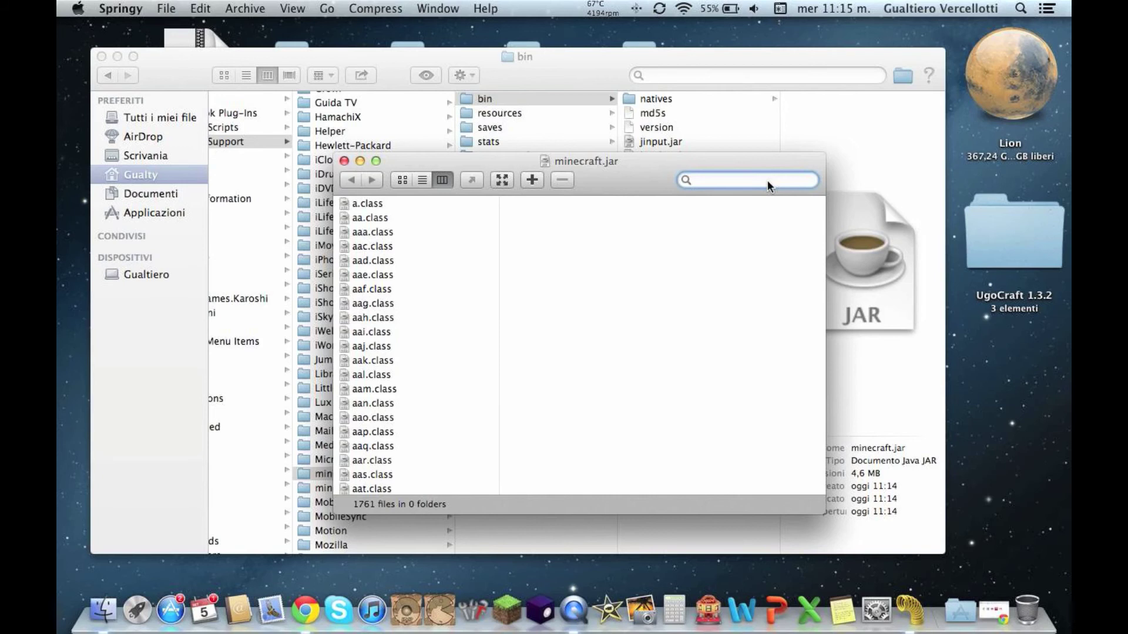
pyautogui.write('meta')
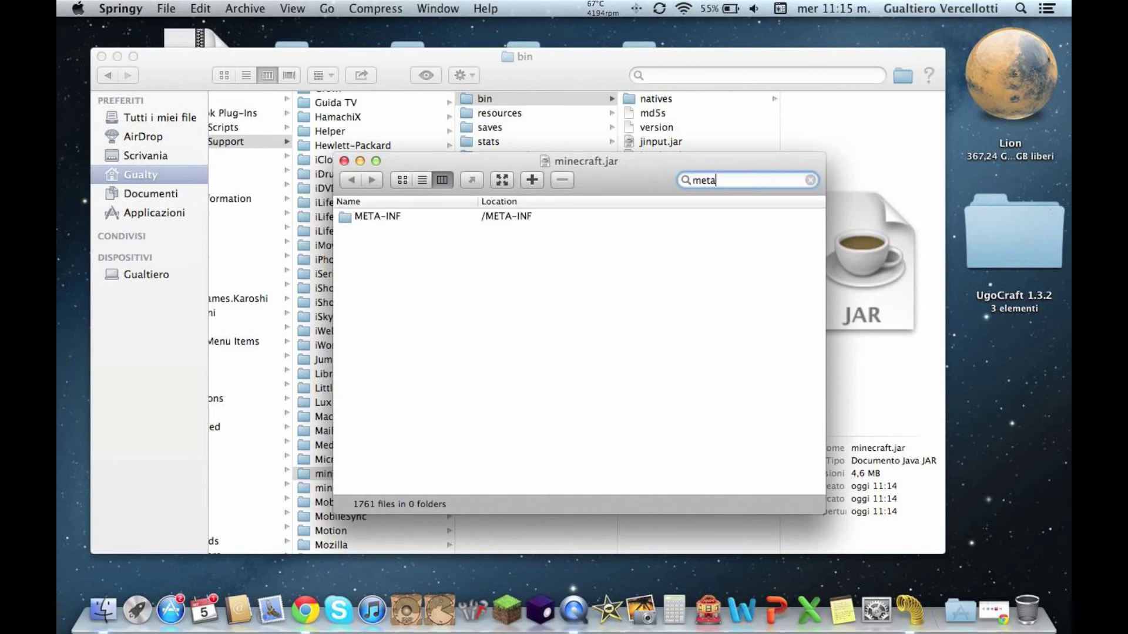
pyautogui.click(368, 212)
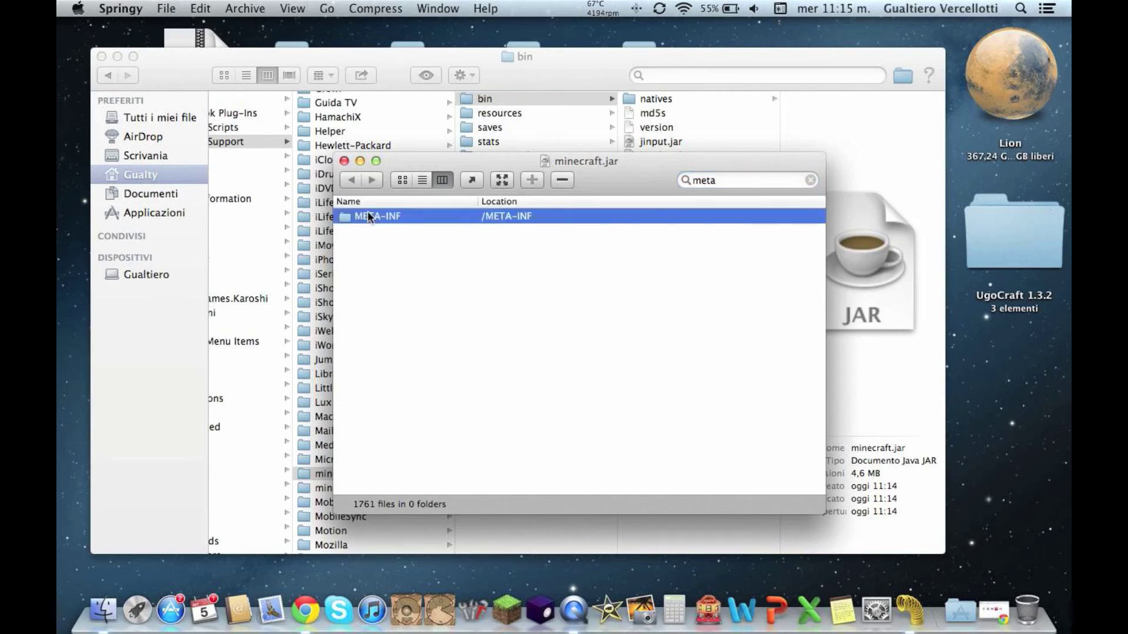
pyautogui.rightClick(367, 213)
pyautogui.click(432, 276)
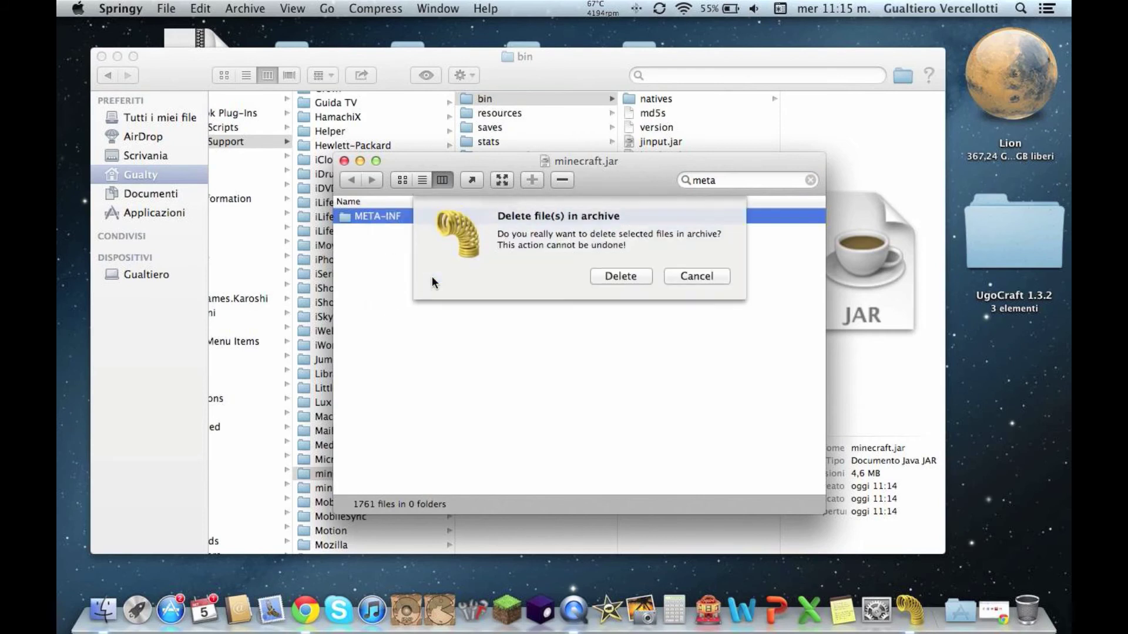
pyautogui.click(620, 276)
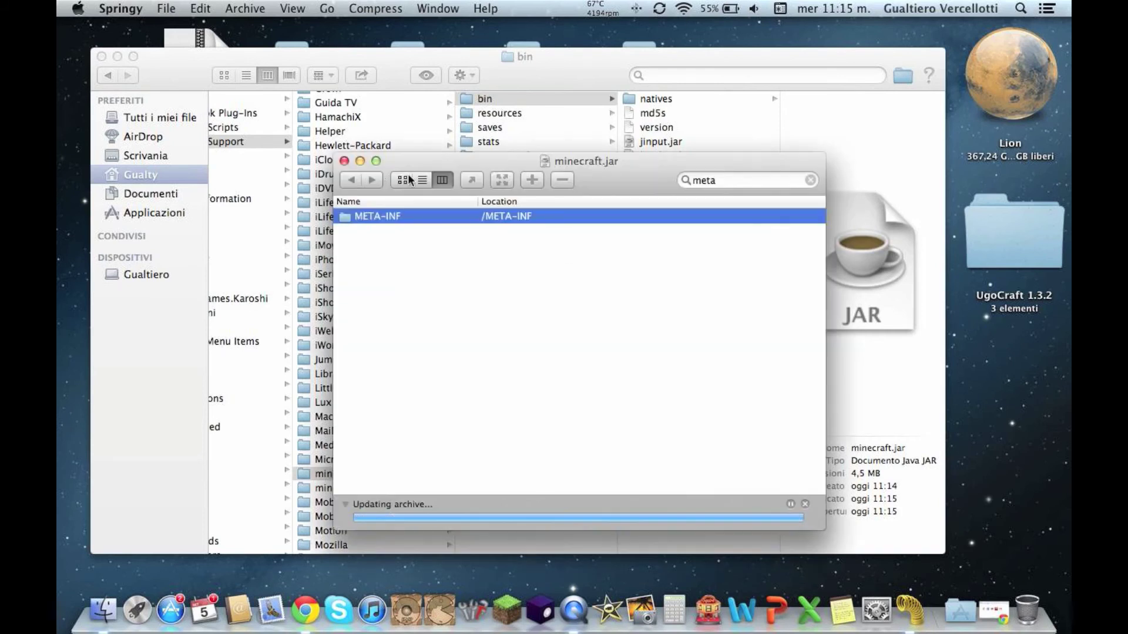
pyautogui.click(742, 180)
pyautogui.doubleClick(699, 180)
pyautogui.press('BackSpace')
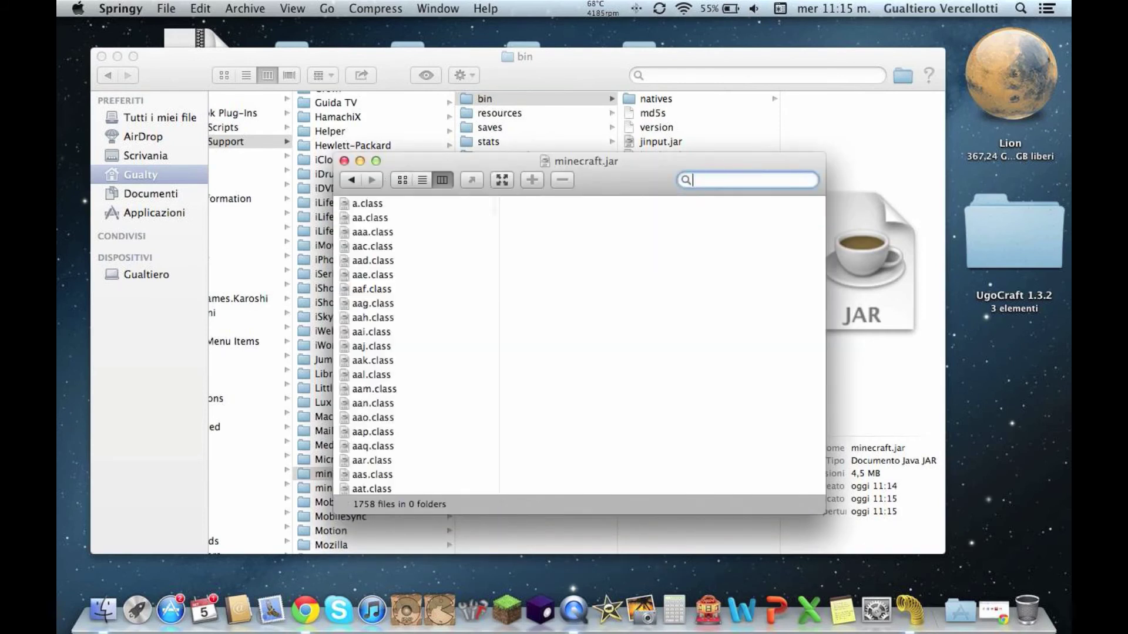
# Step: Open the UgoCraft 1.3.2 folder on the desktop and extract ModLoader.zip
pyautogui.click(1037, 233)
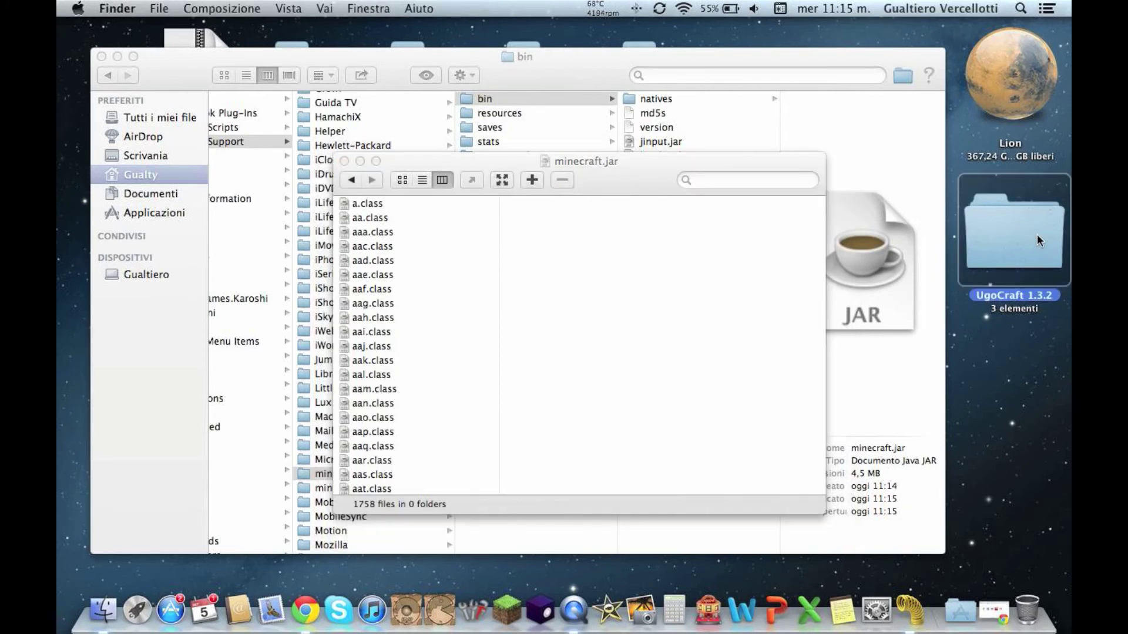
pyautogui.doubleClick(1037, 234)
pyautogui.moveTo(404, 79); pyautogui.dragTo(437, 47)
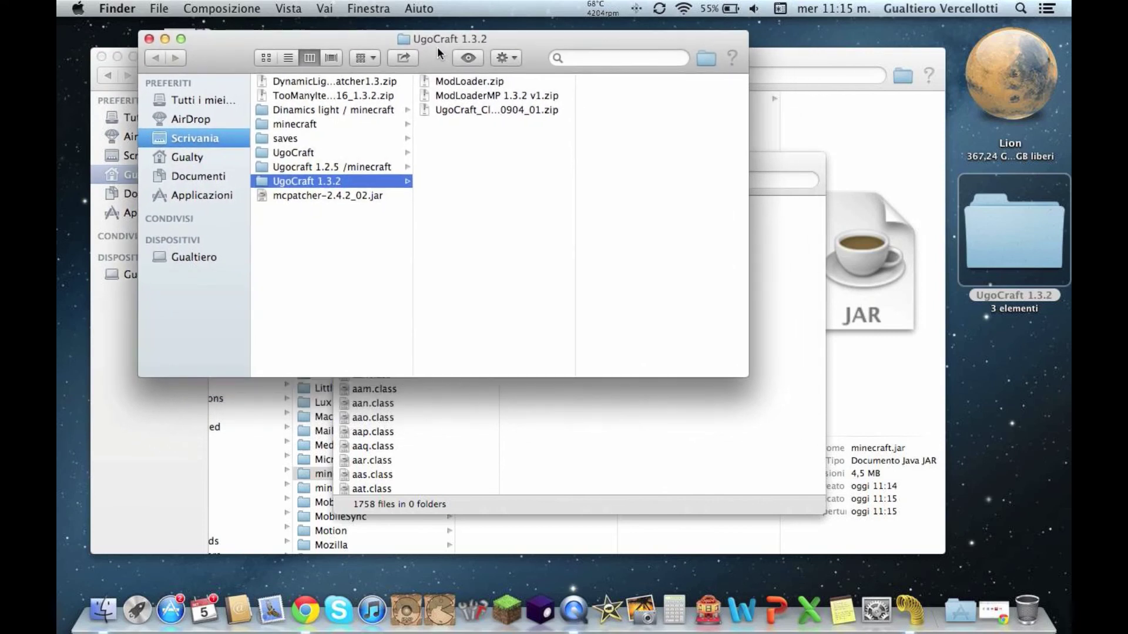
pyautogui.doubleClick(491, 85)
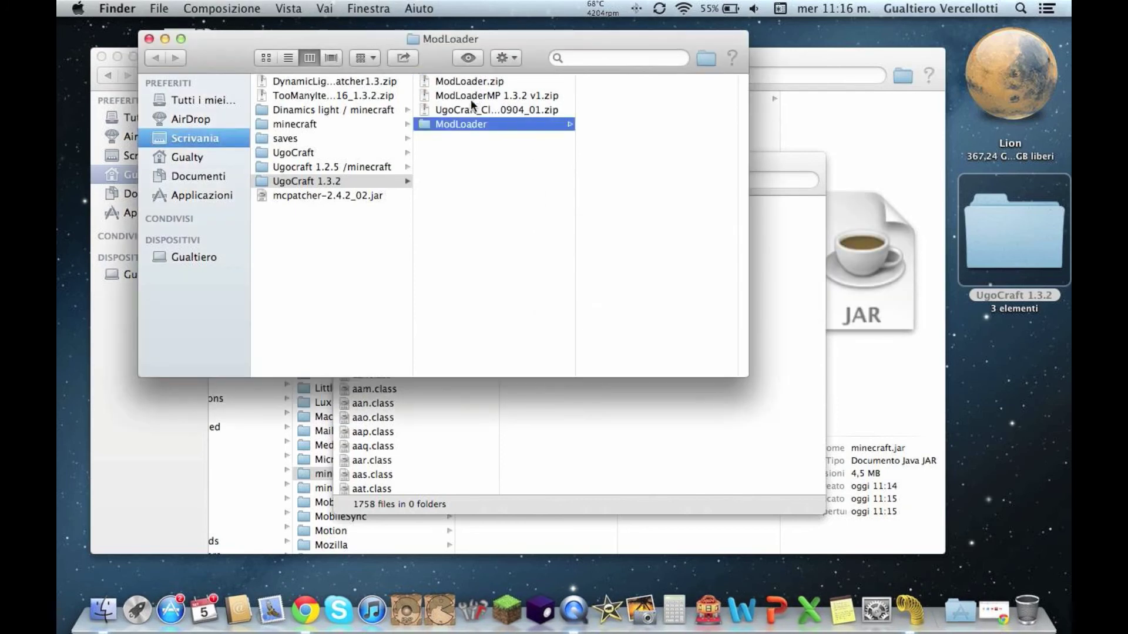
# Step: Add all files from the extracted ModLoader folder to minecraft.jar, with Preserve Macintosh contents turned off
pyautogui.click(650, 125)
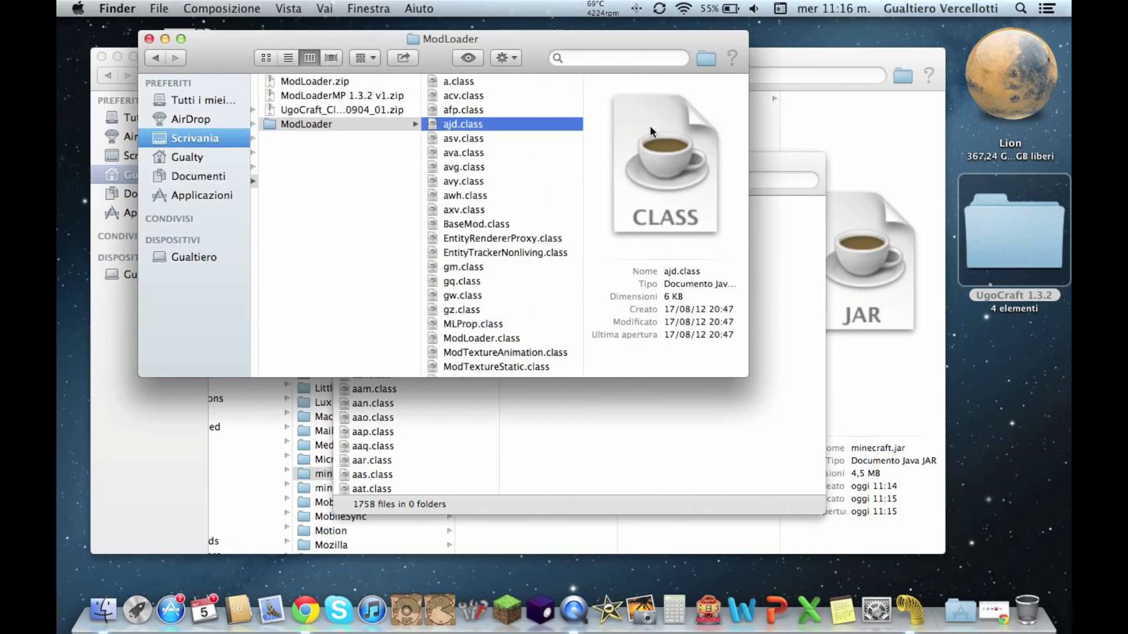
pyautogui.press('super+a')
pyautogui.moveTo(488, 182); pyautogui.dragTo(453, 430)
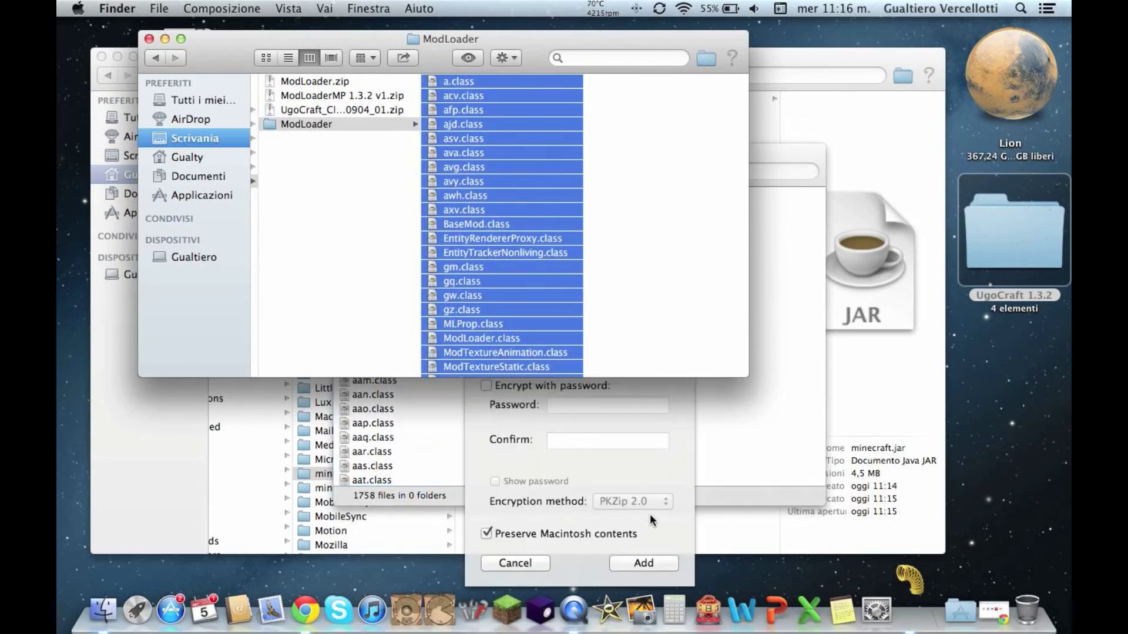
pyautogui.click(572, 542)
pyautogui.click(511, 529)
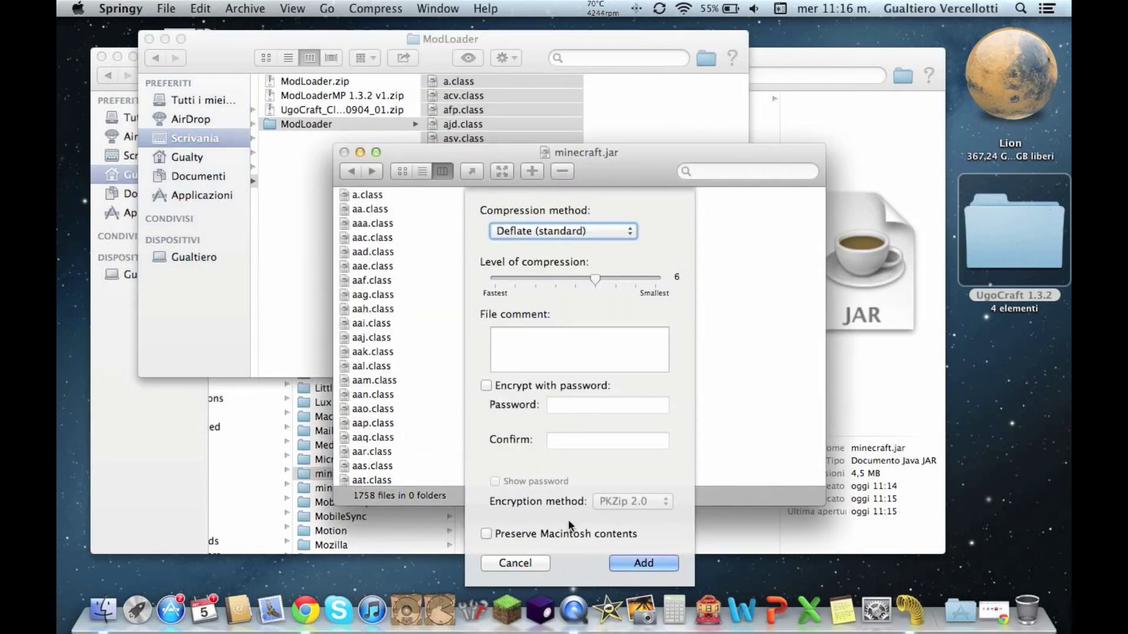
pyautogui.click(631, 563)
pyautogui.click(480, 279)
pyautogui.click(709, 280)
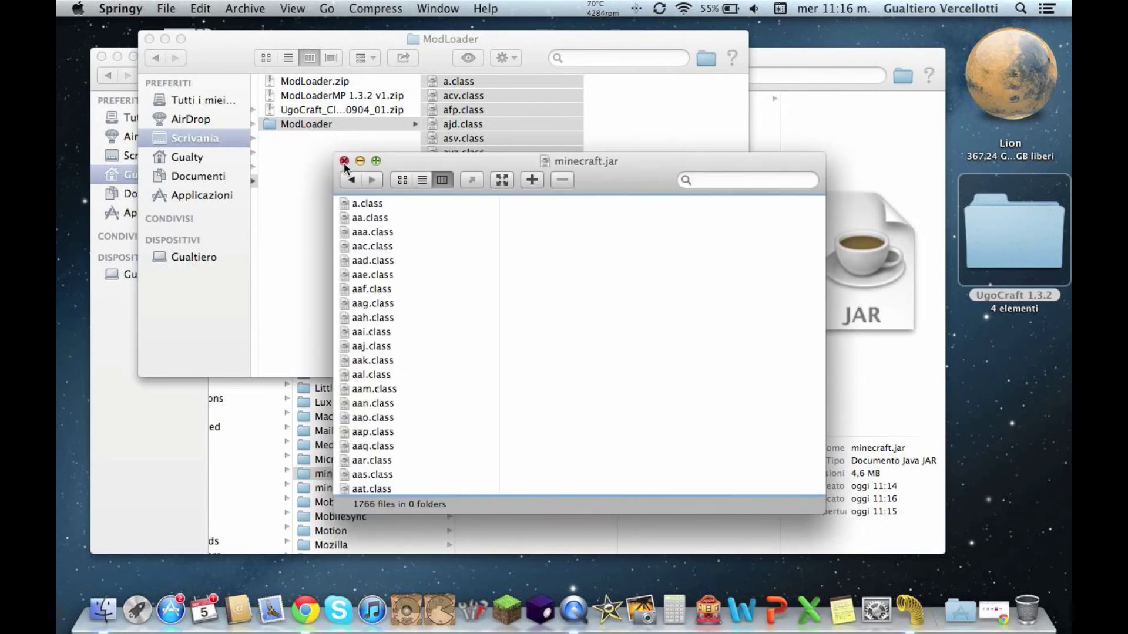
# Step: Return to the UgoCraft 1.3.2 folder and extract ModLoaderMP 1.3.2 v1.zip
pyautogui.click(259, 252)
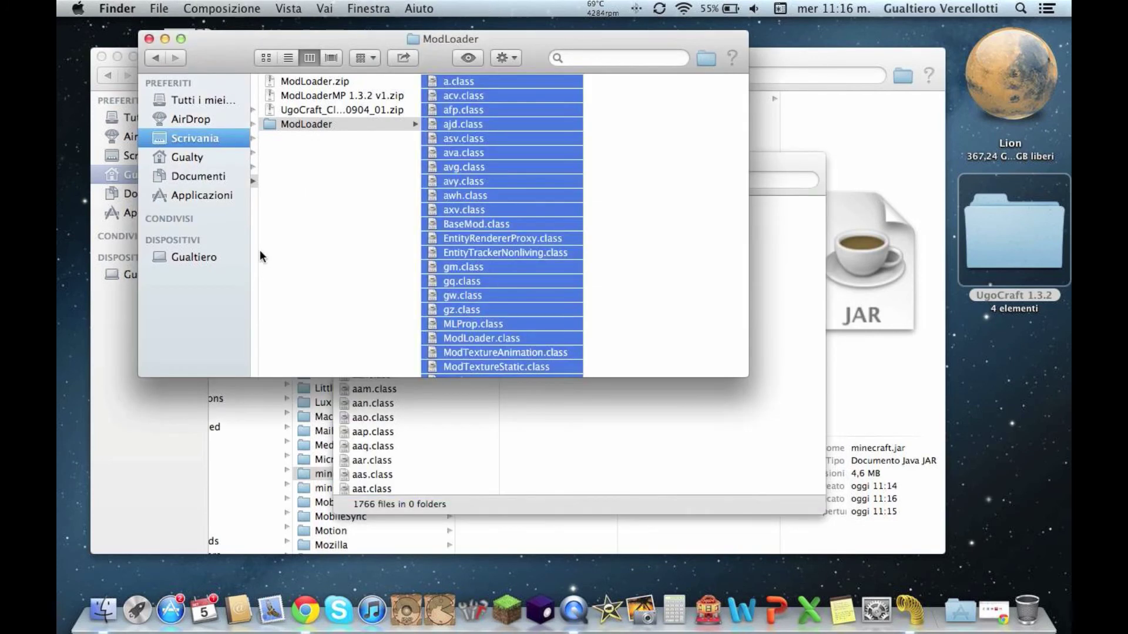
pyautogui.click(379, 120)
pyautogui.doubleClick(343, 94)
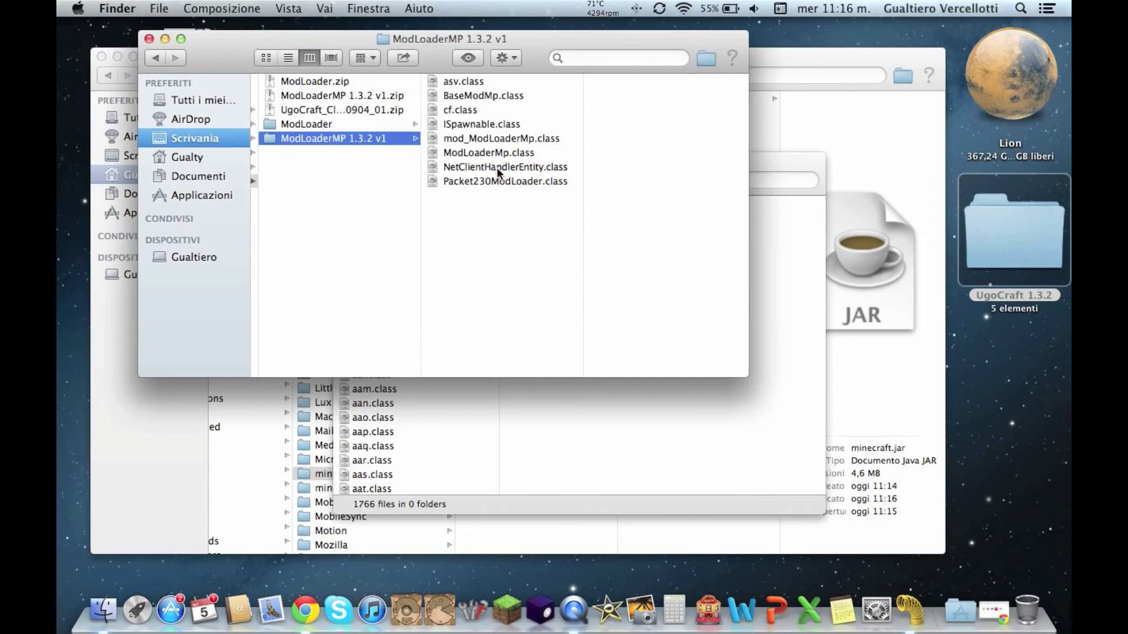
# Step: Add all files from the extracted ModLoaderMP 1.3.2 v1 folder to minecraft.jar, overwriting every item already in the archive
pyautogui.moveTo(473, 217); pyautogui.dragTo(468, 36)
pyautogui.moveTo(491, 148); pyautogui.dragTo(456, 441)
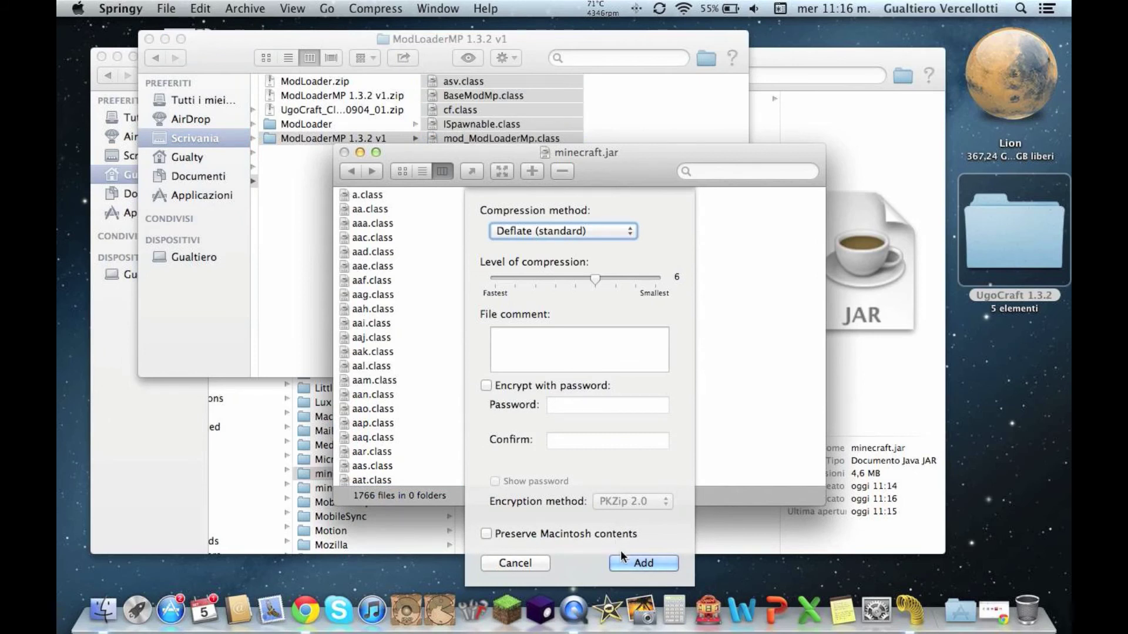
pyautogui.click(621, 559)
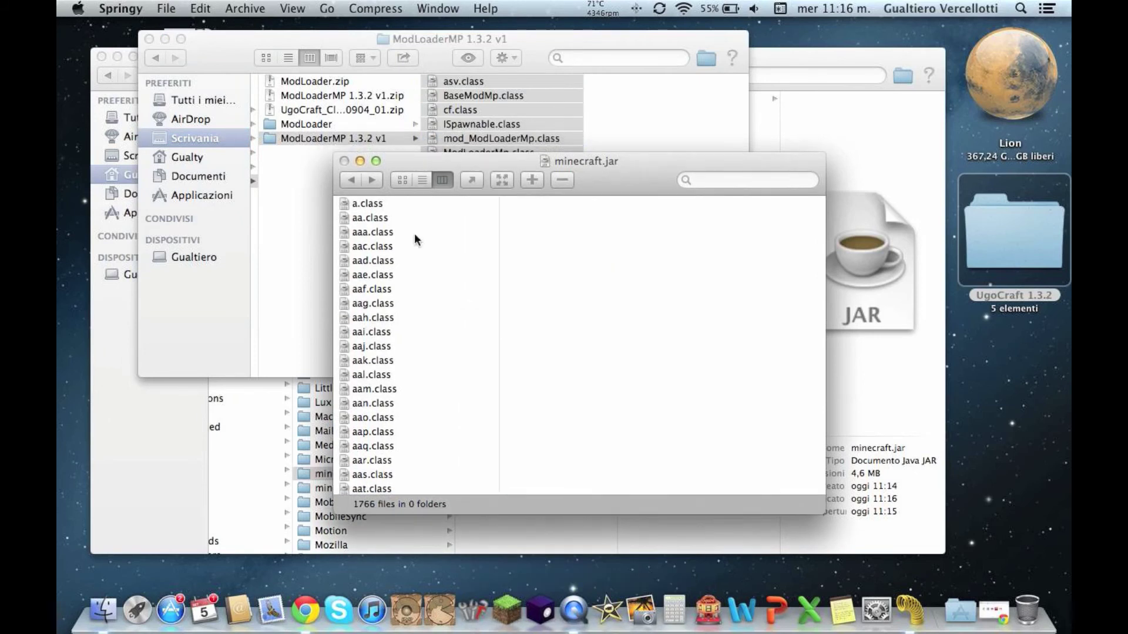
pyautogui.click(464, 281)
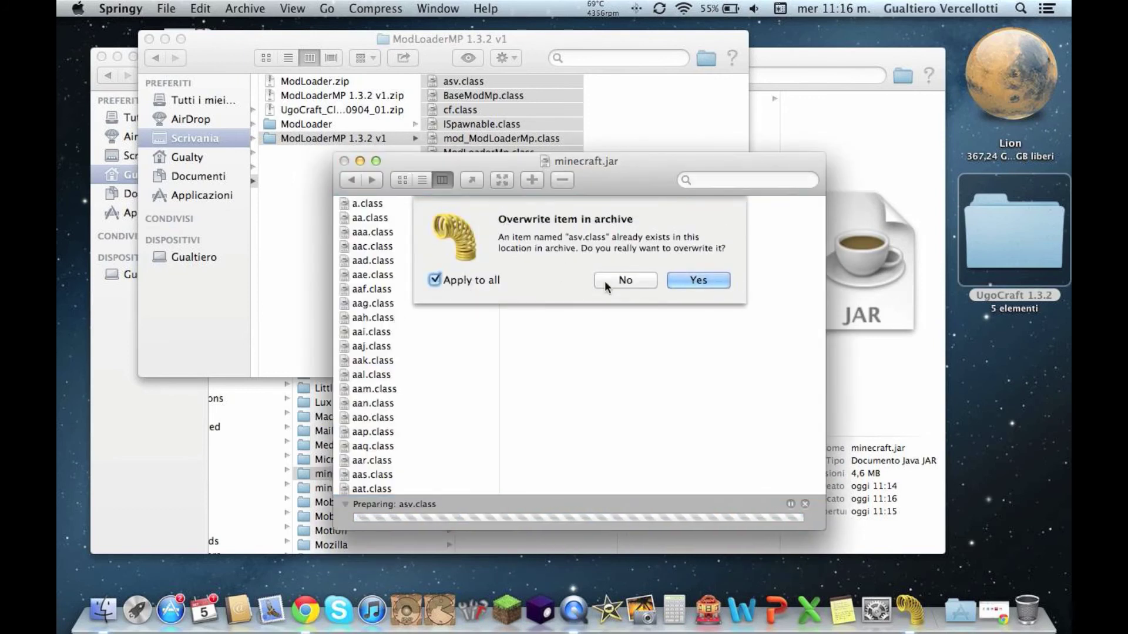
pyautogui.click(695, 276)
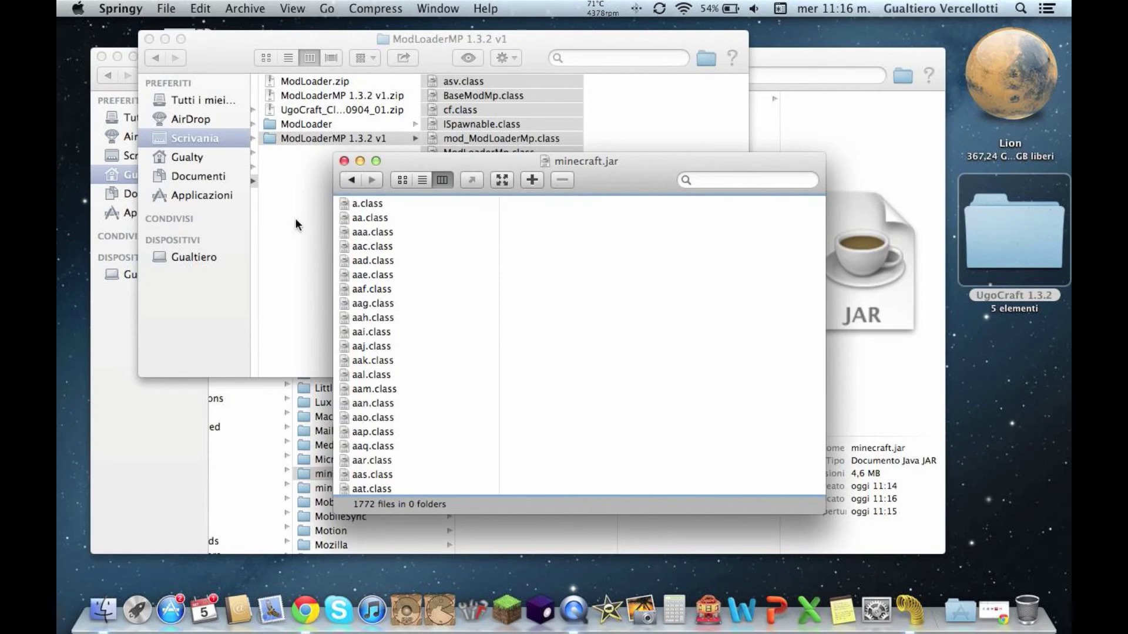
# Step: Return to the UgoCraft 1.3.2 folder and extract UgoCraft_Client_1.3.2_HS_20120904_01.zip
pyautogui.click(365, 45)
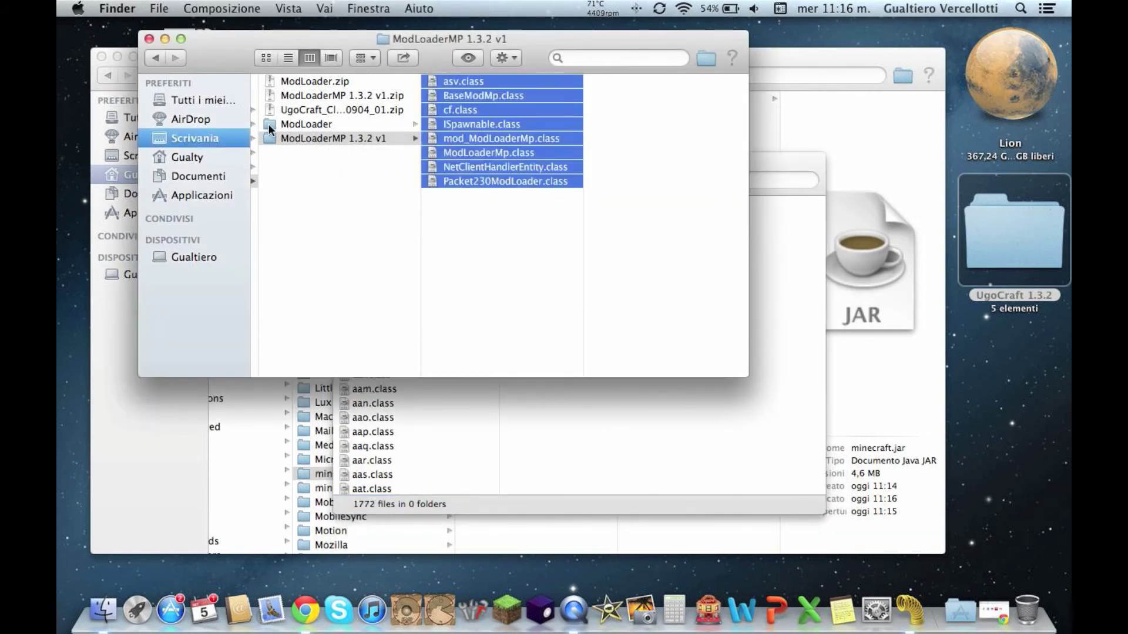
pyautogui.click(401, 149)
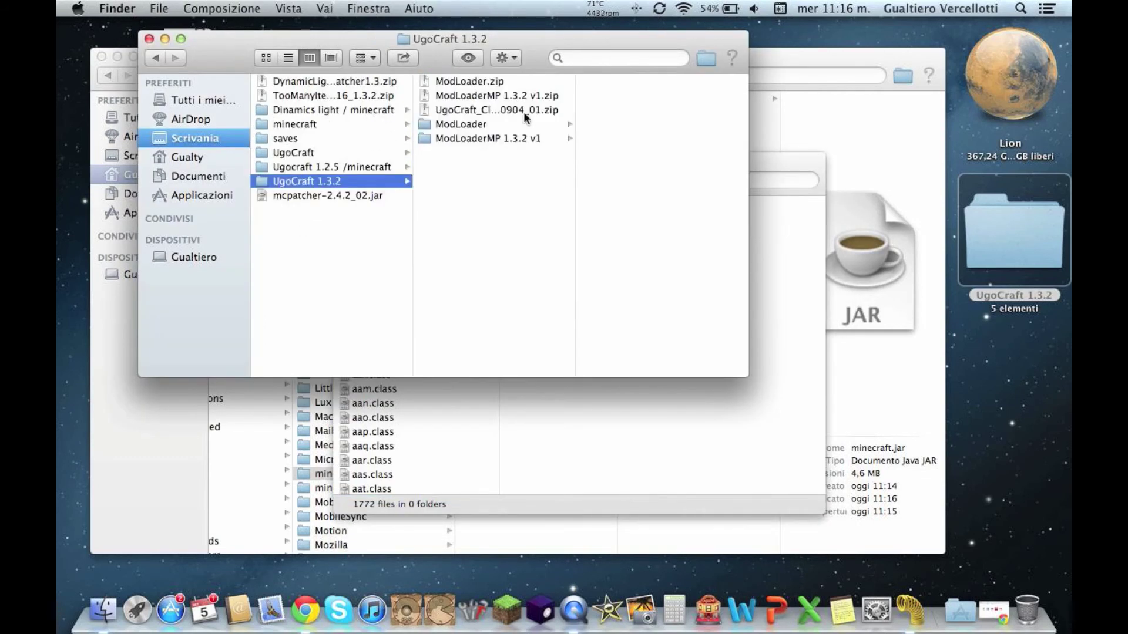
pyautogui.click(480, 124)
pyautogui.click(478, 111)
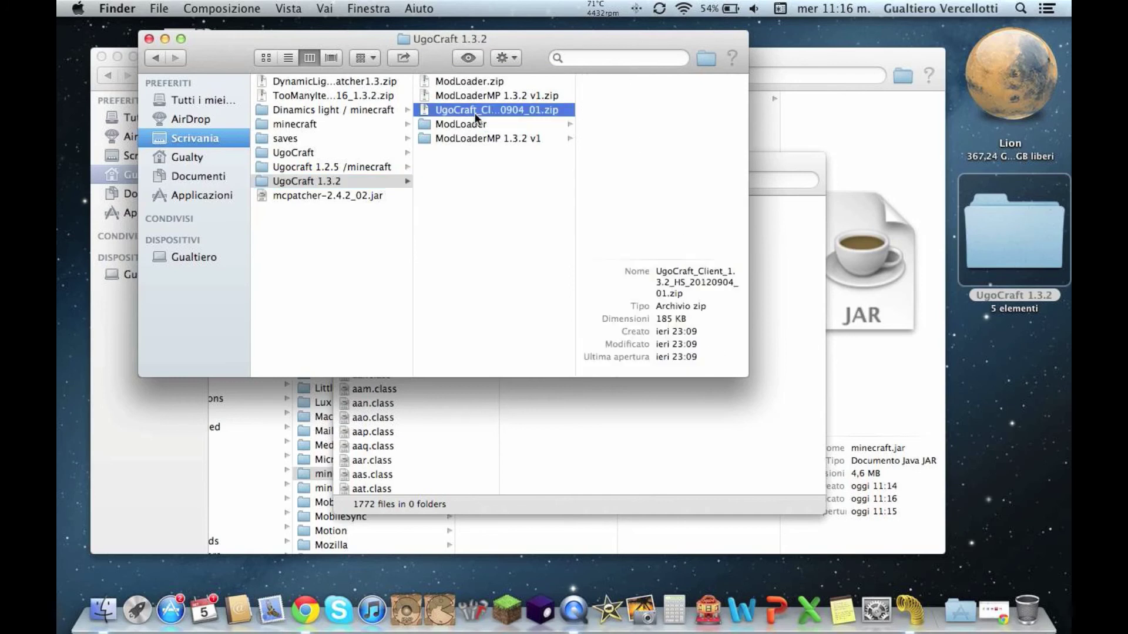
pyautogui.doubleClick(478, 110)
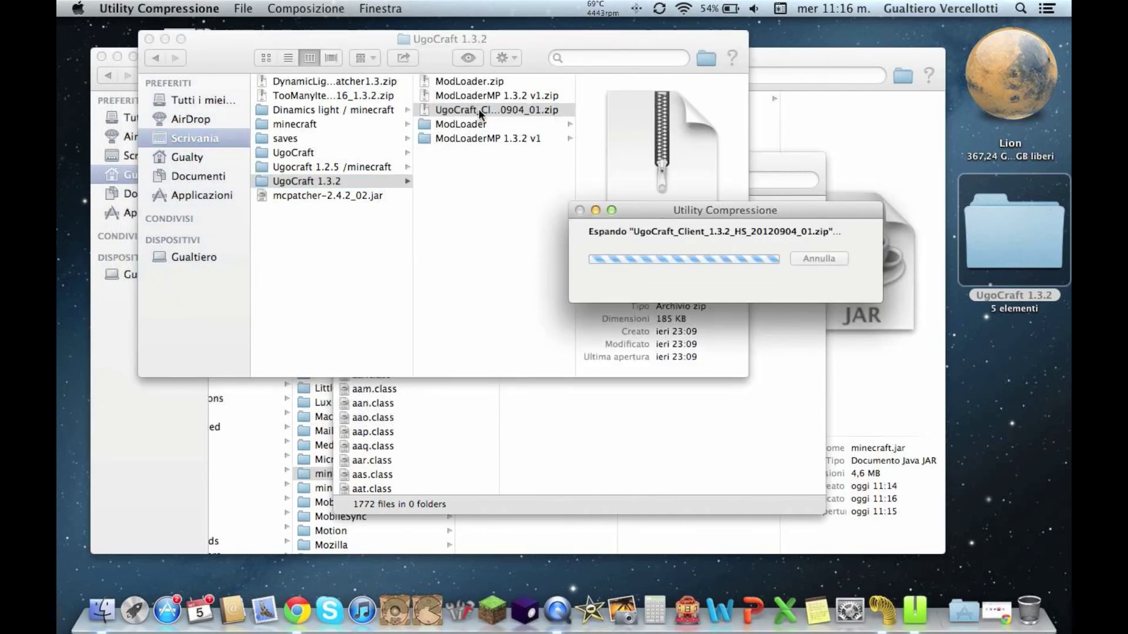
# Step: Add the maocat folder and mod_UgoCraft.class from the extracted UgoCraft client folder to minecraft.jar, without preserving Macintosh contents
pyautogui.click(464, 154)
pyautogui.moveTo(675, 132); pyautogui.dragTo(443, 423)
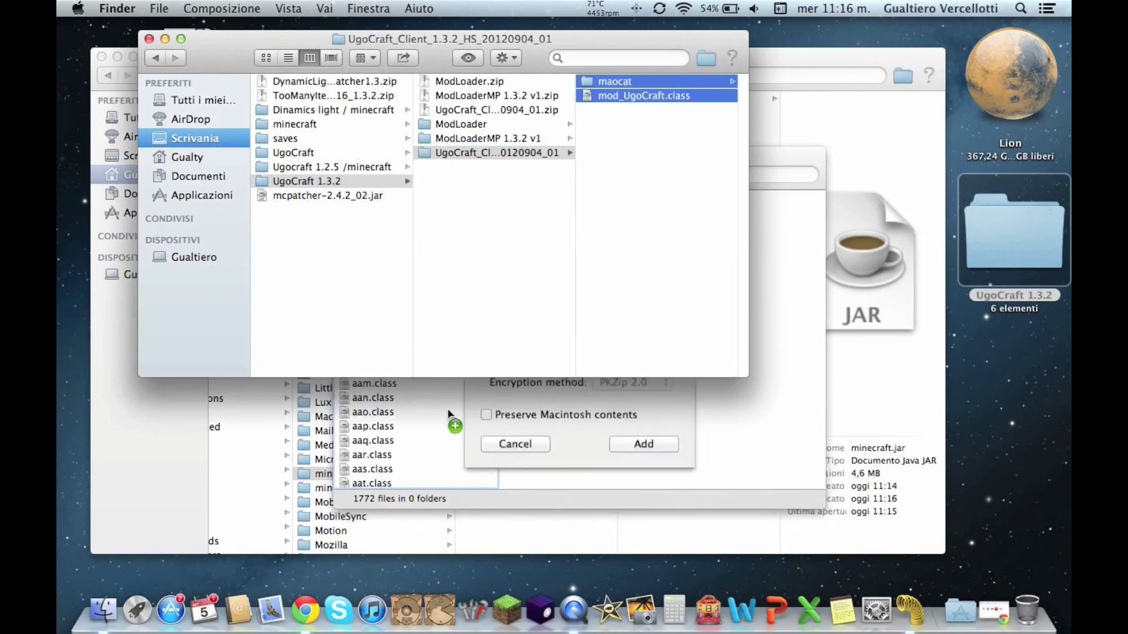
pyautogui.click(644, 562)
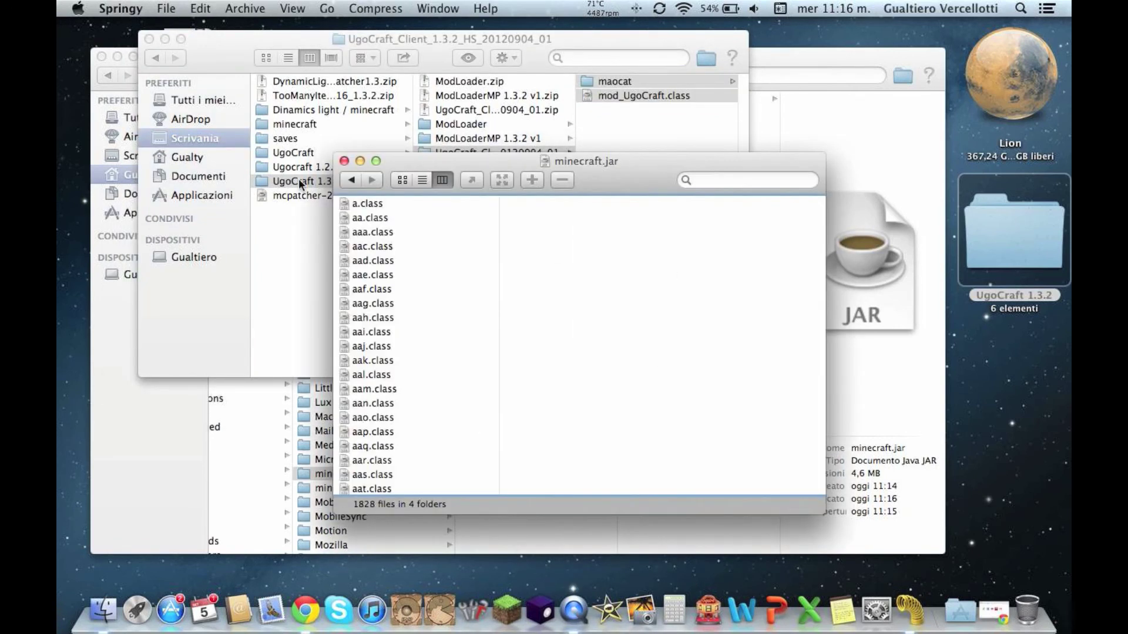
# Step: Close the minecraft.jar archive and both open folder windows, and quit Springy
pyautogui.click(343, 161)
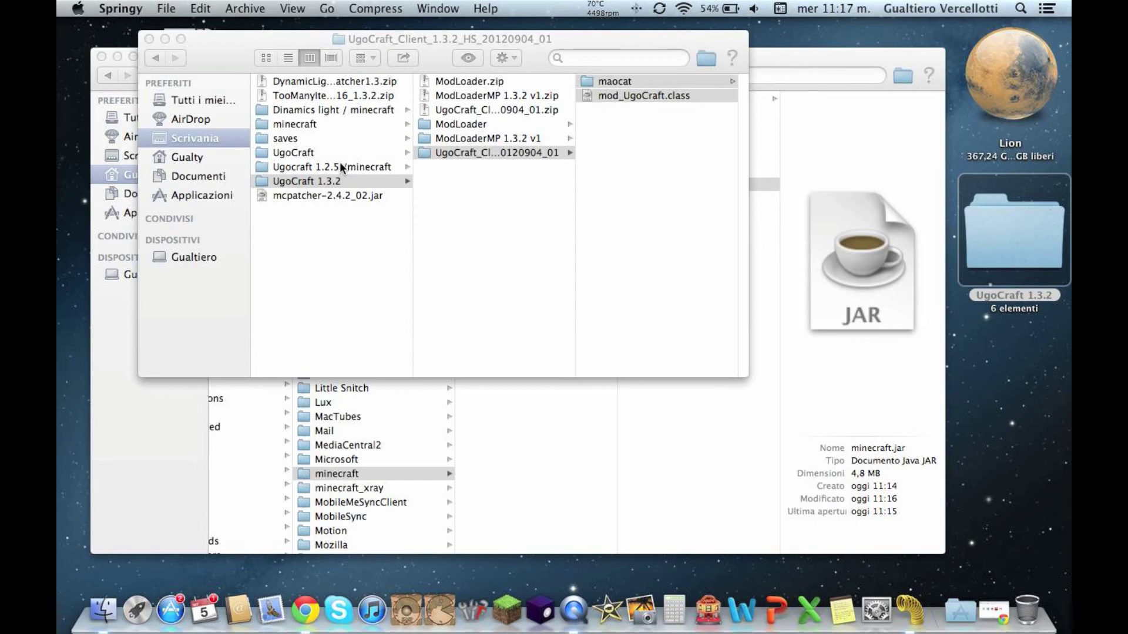
pyautogui.click(149, 39)
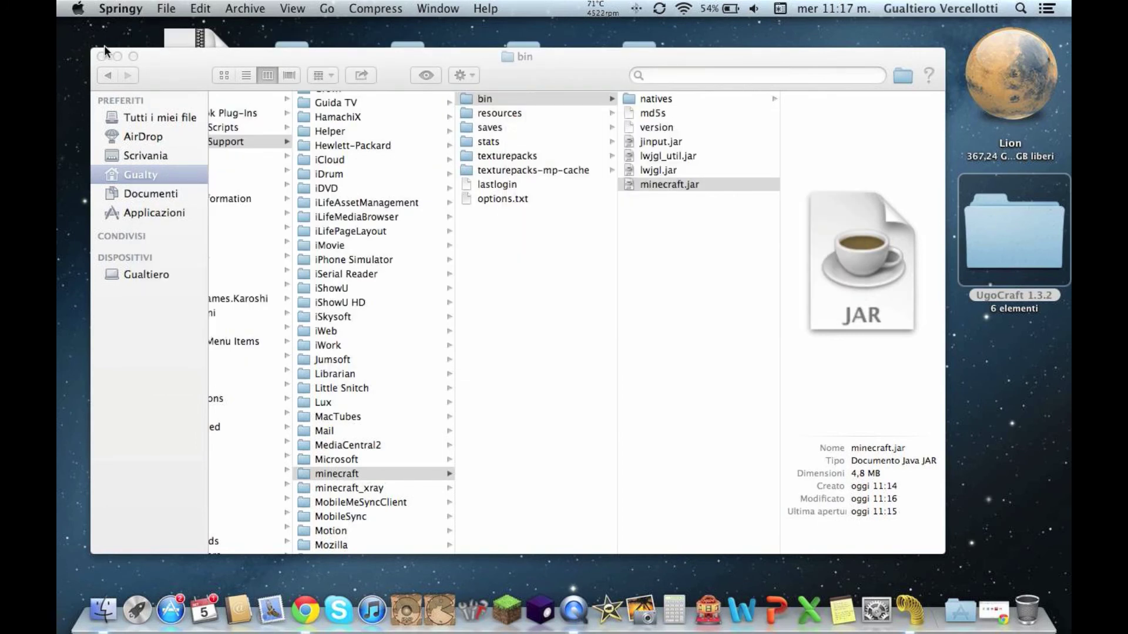
pyautogui.click(102, 56)
pyautogui.press('super+q')
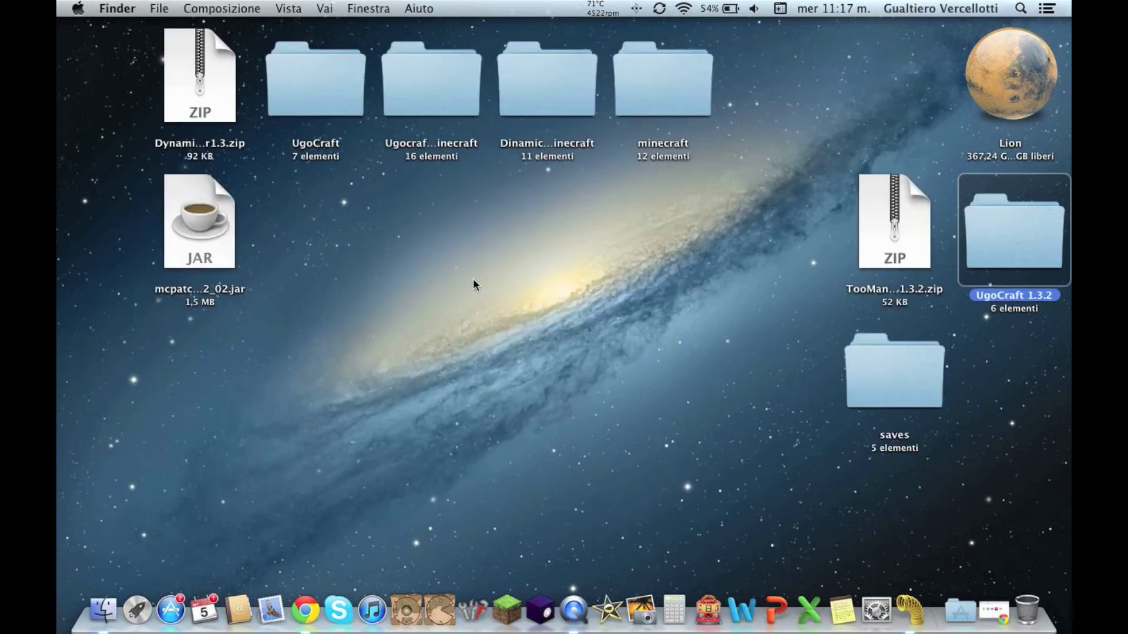
# Step: Switch to Minecraft, log in with the saved account, and open the singleplayer world selection
pyautogui.click(490, 620)
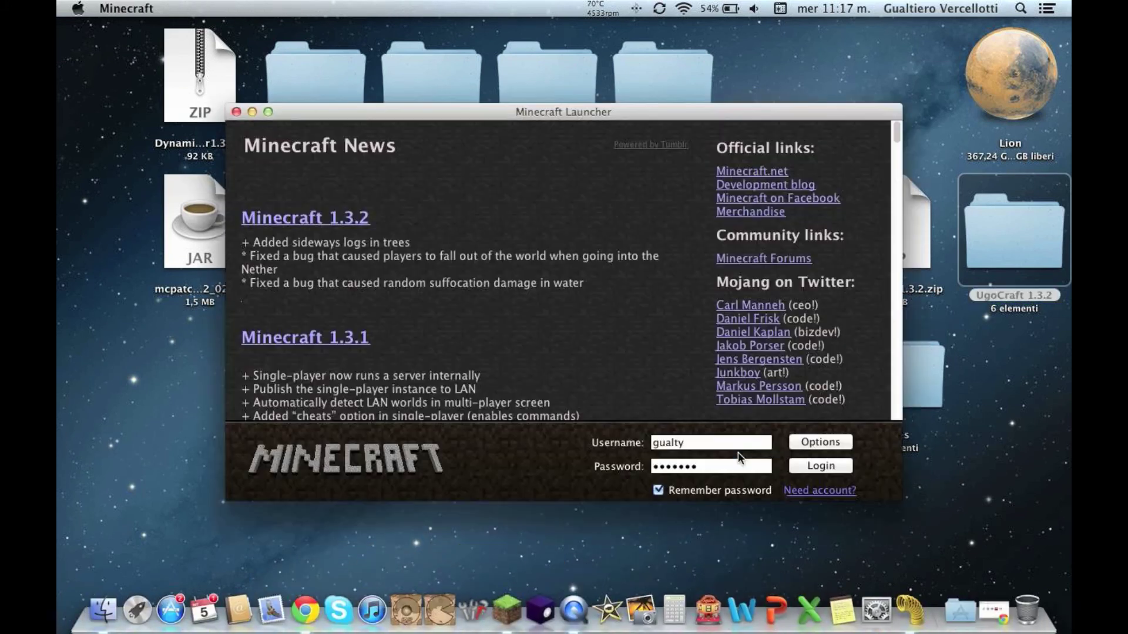
pyautogui.click(821, 467)
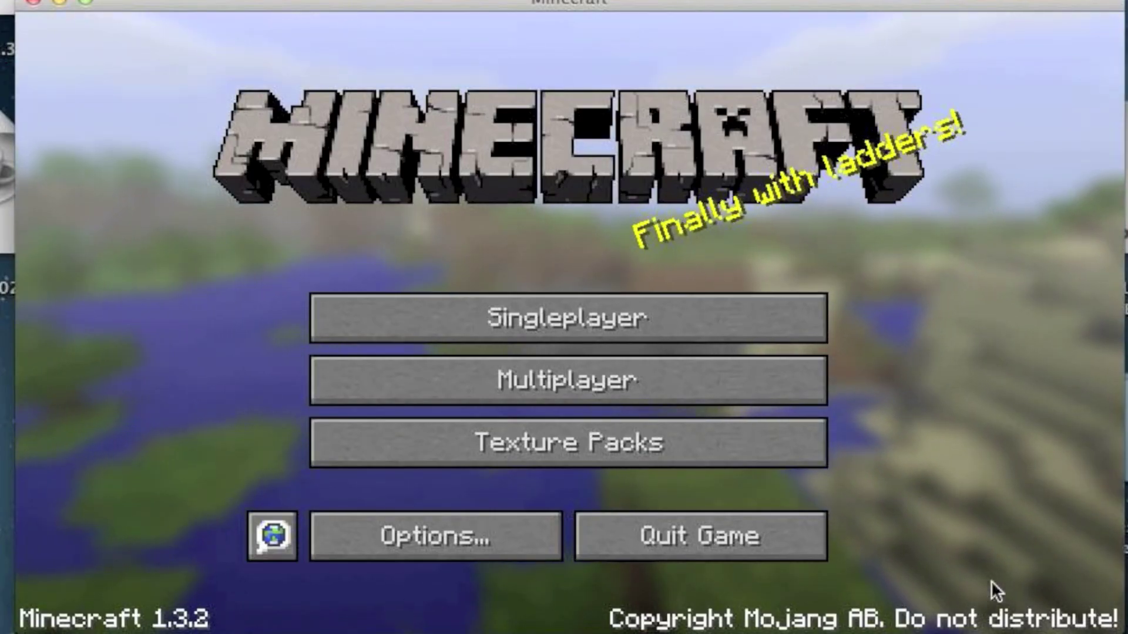
pyautogui.click(644, 314)
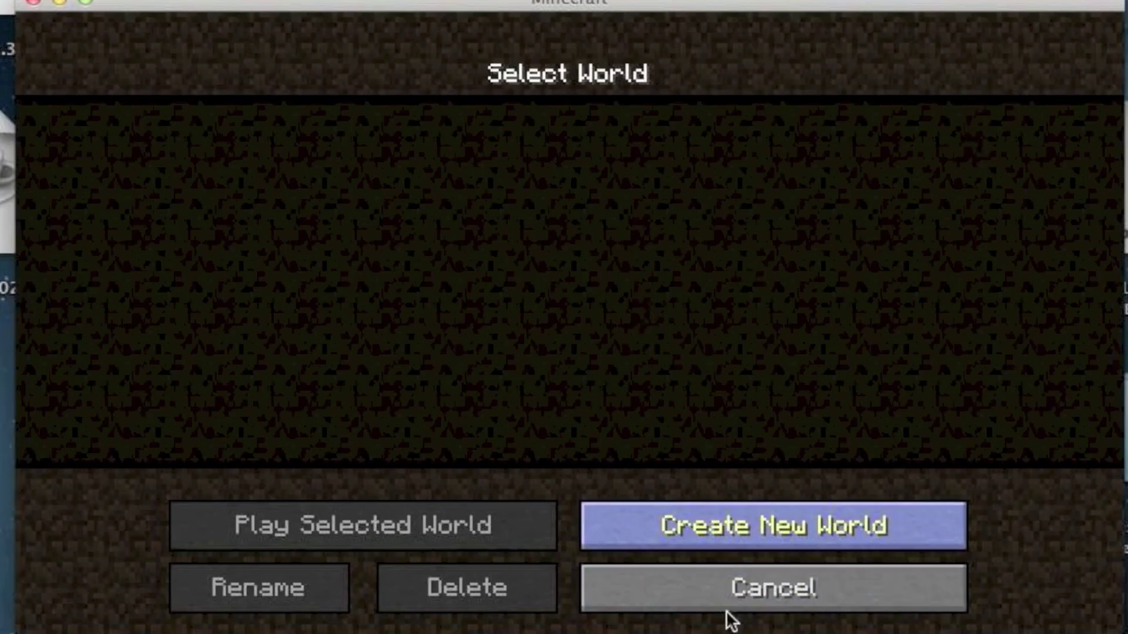
# Step: Create a new world named New World with Creative game mode and the Superflat world type
pyautogui.click(694, 520)
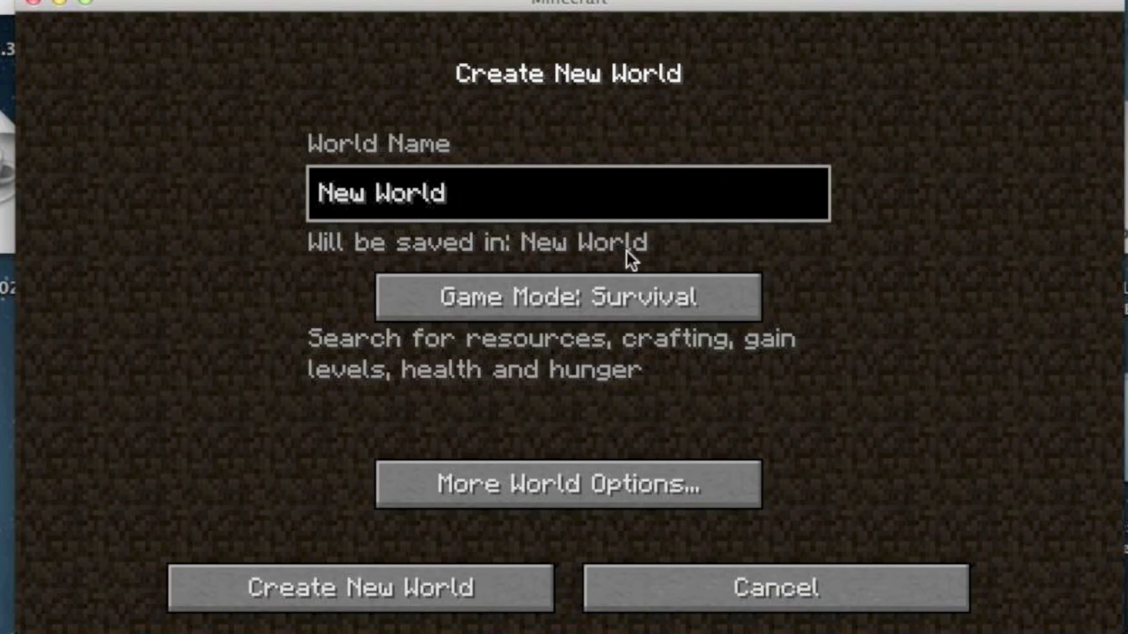
pyautogui.click(607, 298)
pyautogui.click(607, 299)
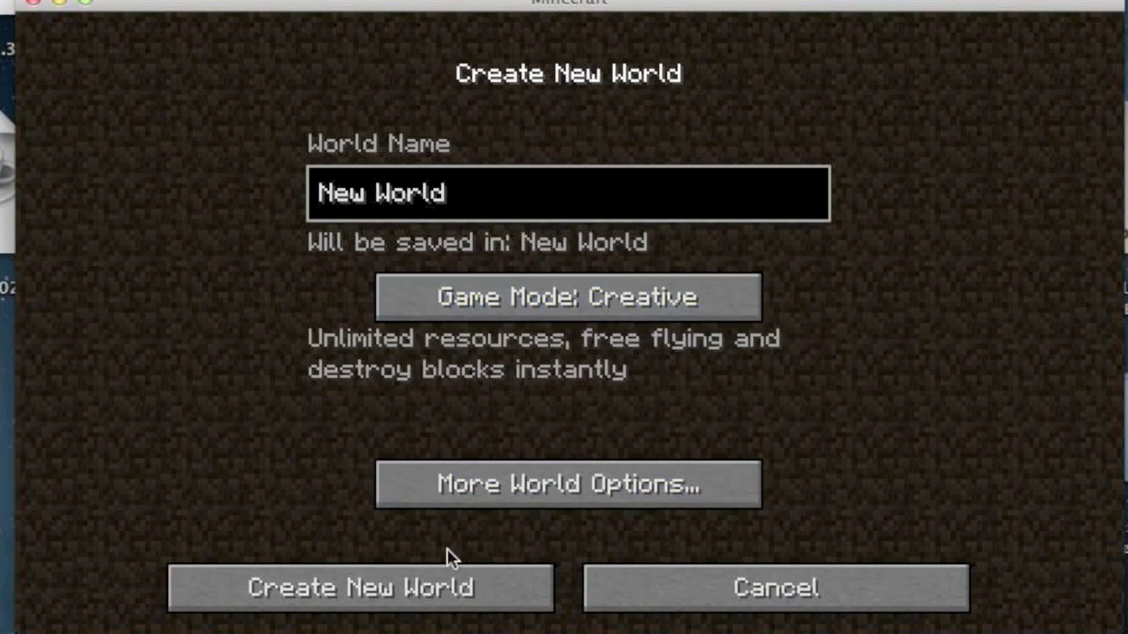
pyautogui.click(501, 485)
pyautogui.click(767, 284)
pyautogui.click(767, 284)
pyautogui.click(767, 284)
pyautogui.click(767, 285)
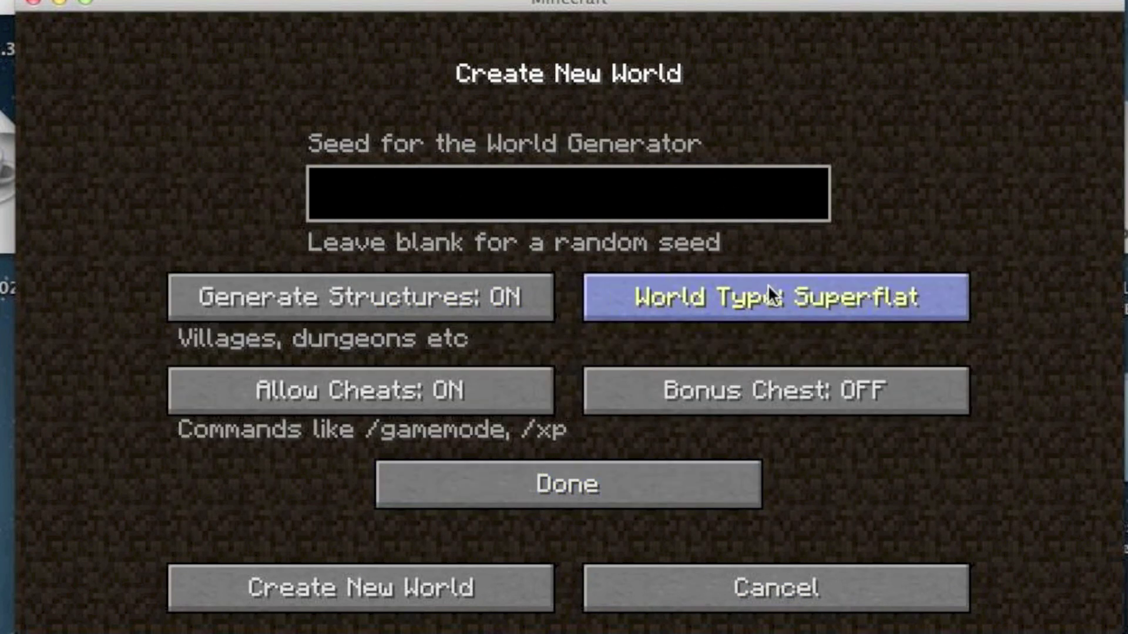
pyautogui.click(548, 504)
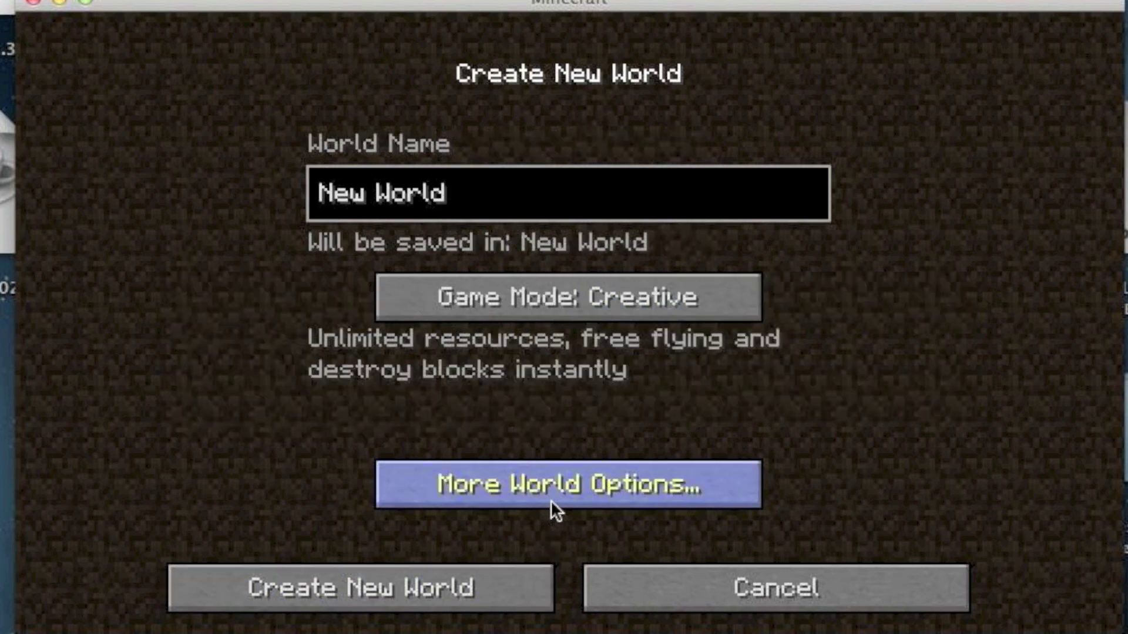
pyautogui.click(355, 584)
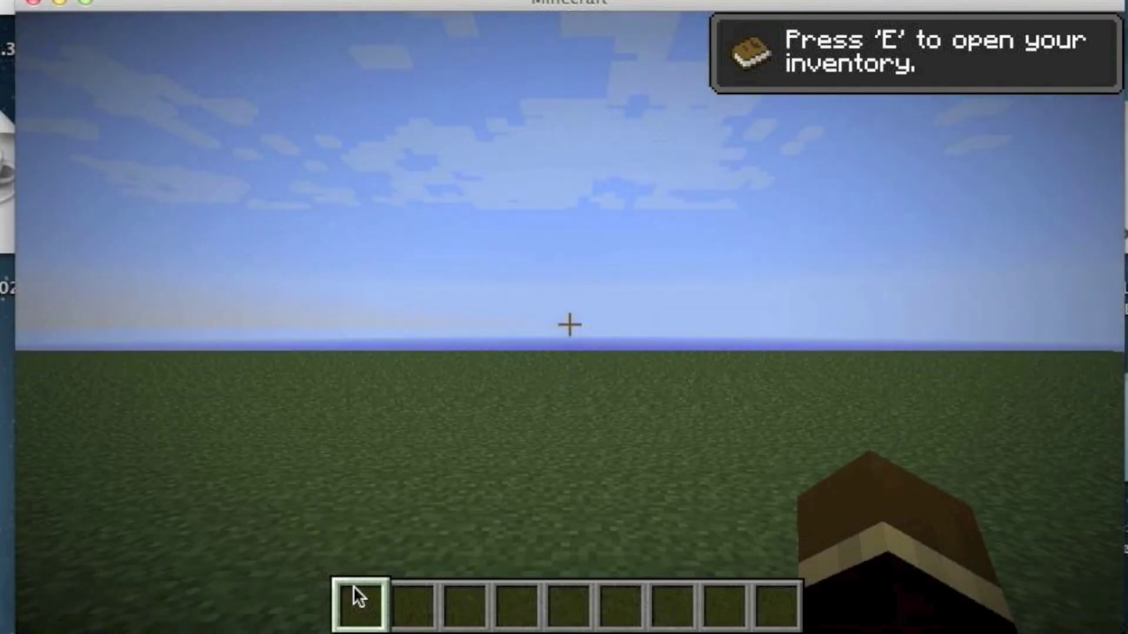
# Step: Open the creative inventory and look through the Miscellaneous and Redstone categories for the UgoCraft items
pyautogui.press('e')
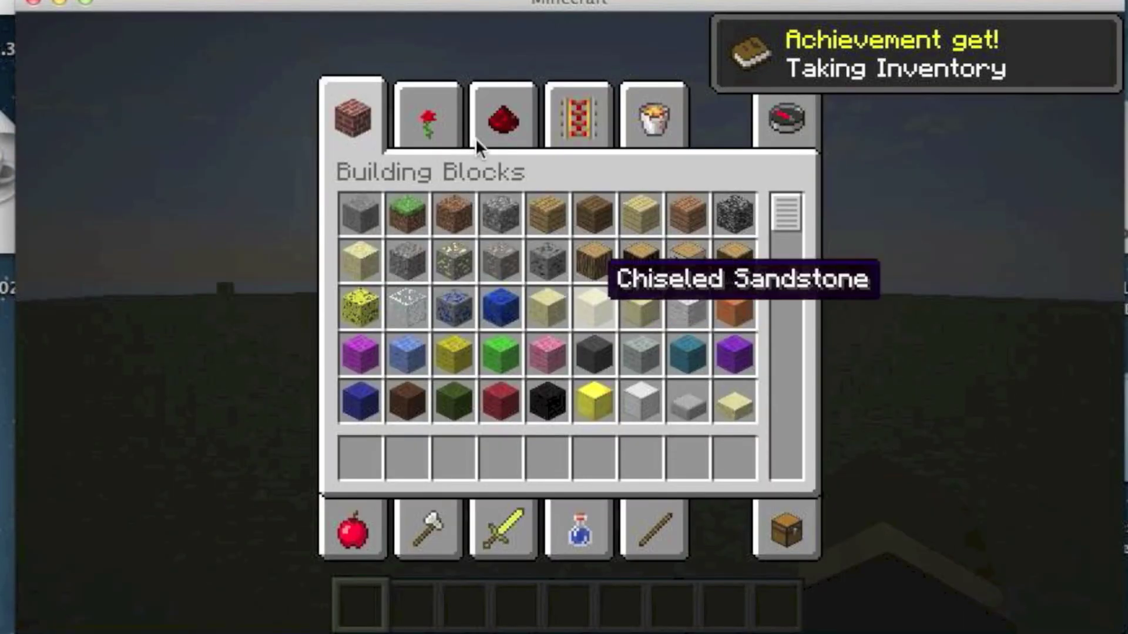
pyautogui.click(668, 119)
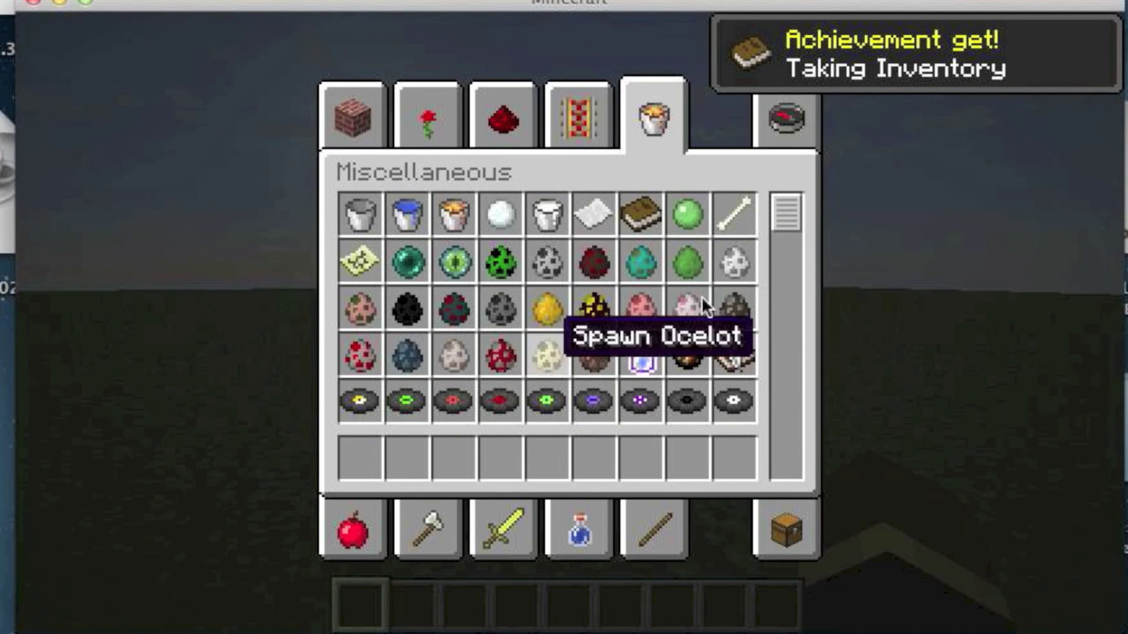
pyautogui.moveTo(784, 221); pyautogui.dragTo(770, 288)
pyautogui.click(520, 118)
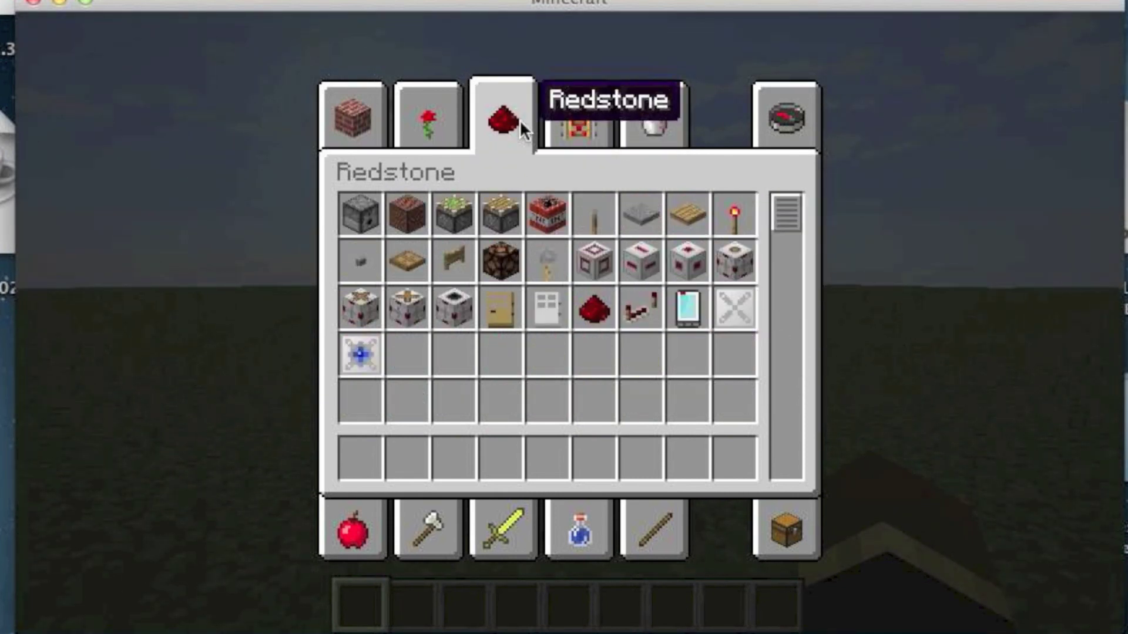